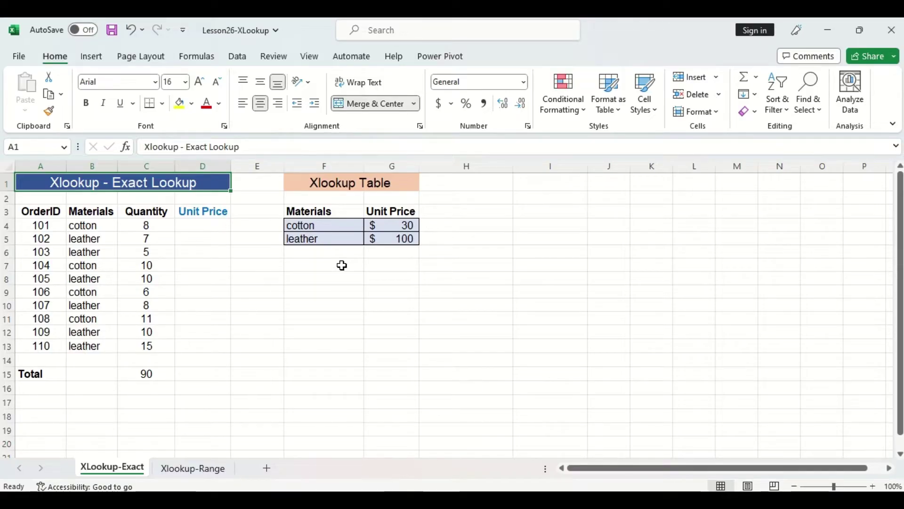
- Enter the formula =XLOOKUP(B4,F4:F5,G4:G5) in cell D4 to look up the first order's unit price
click(218, 212)
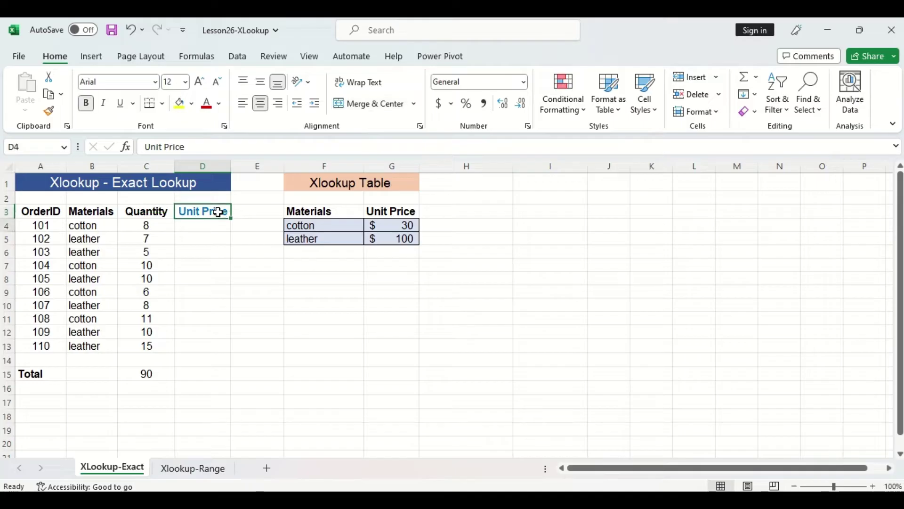
key(Return)
text(=xlookup)
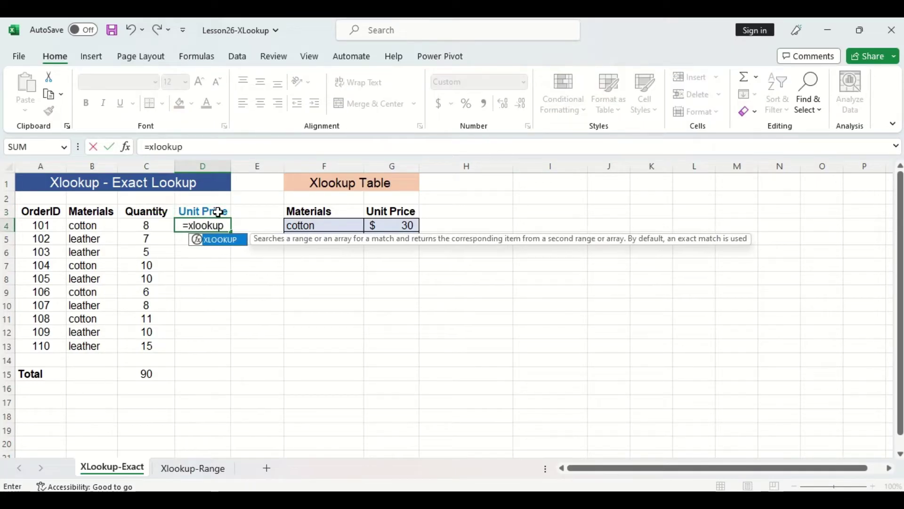
key(Tab)
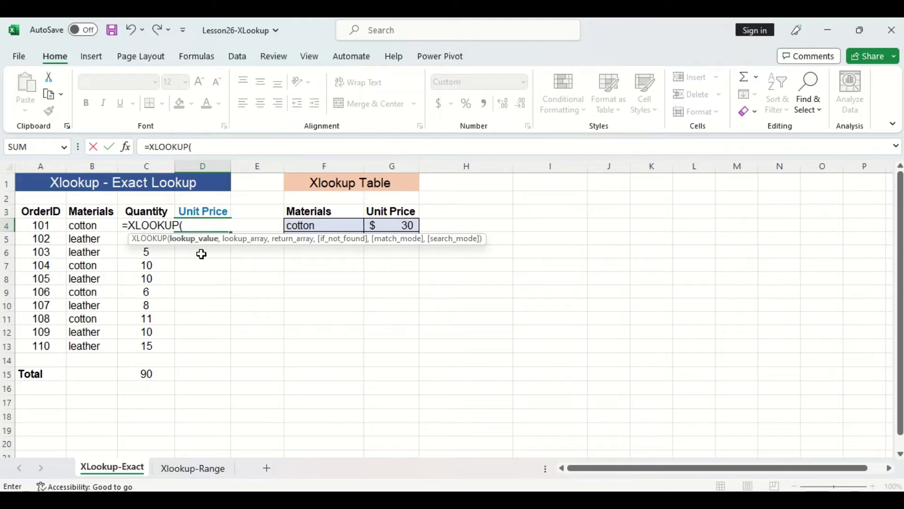
click(108, 228)
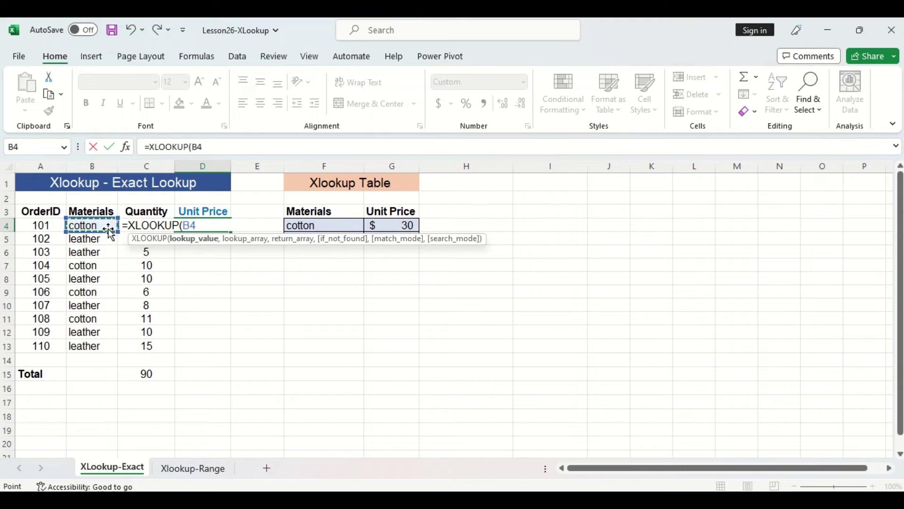
text(,)
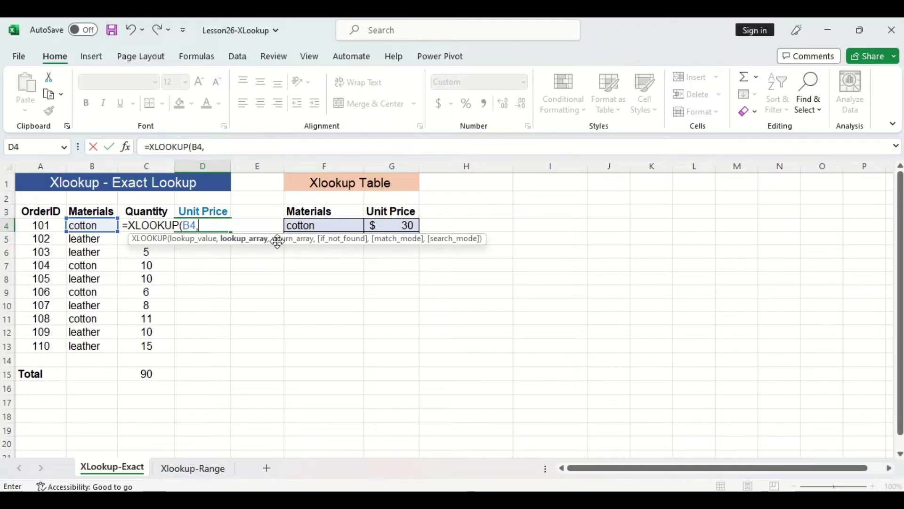
drag(277, 242, 253, 263)
drag(321, 227, 323, 238)
text(,)
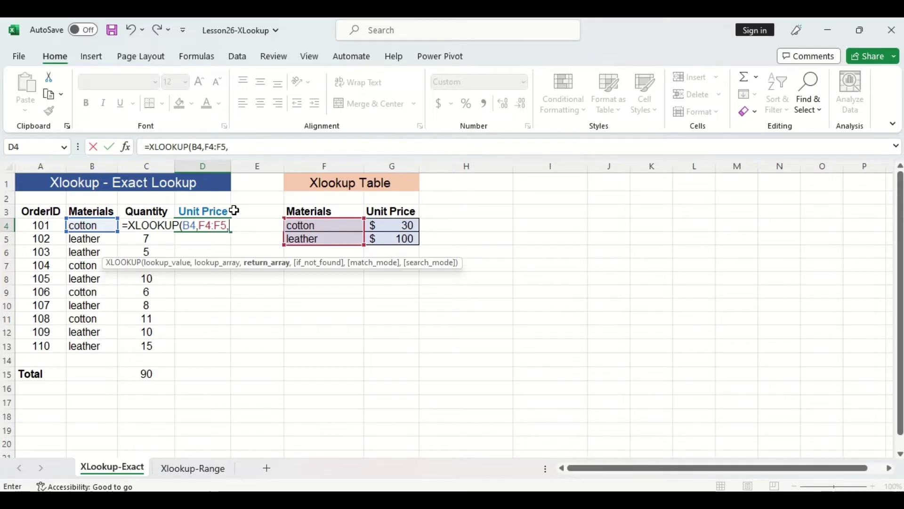
click(391, 225)
drag(391, 231, 394, 236)
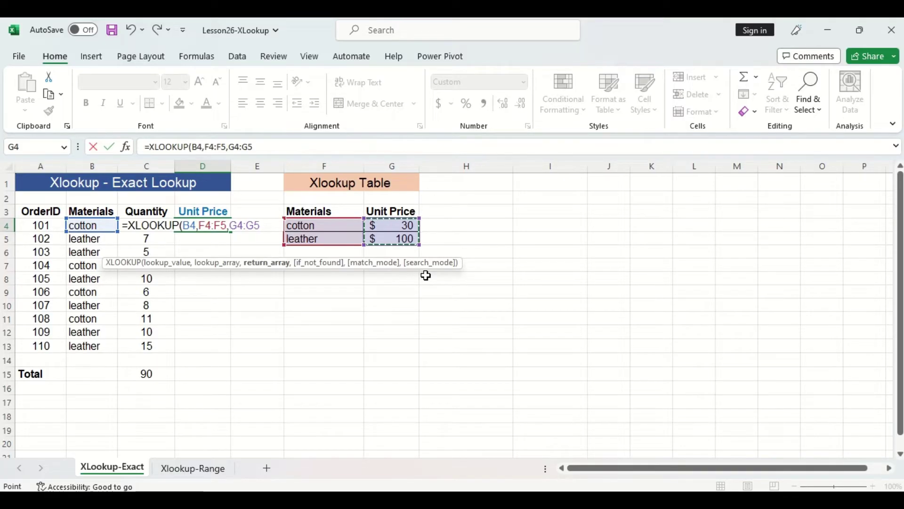
key(Return)
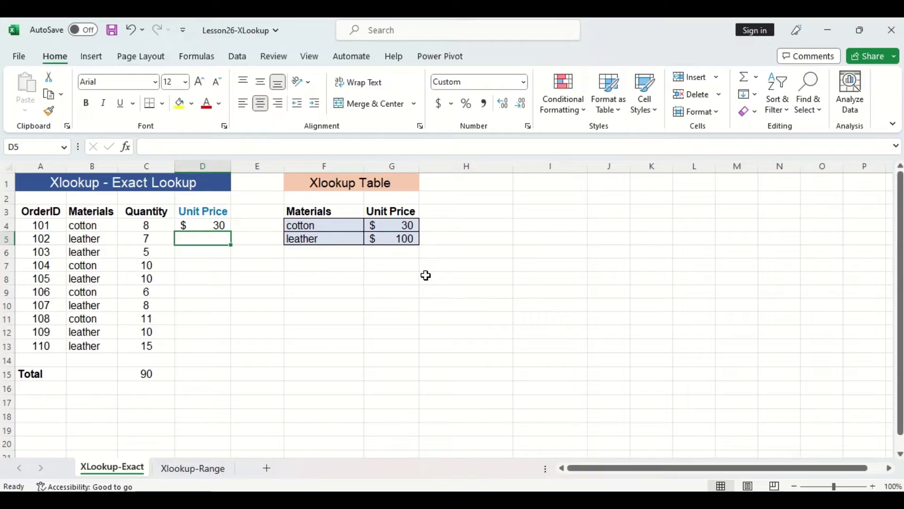
- Make both table ranges in D4's formula absolute, giving =XLOOKUP(B4,$F$4:$F$5,$G$4:$G$5)
click(220, 225)
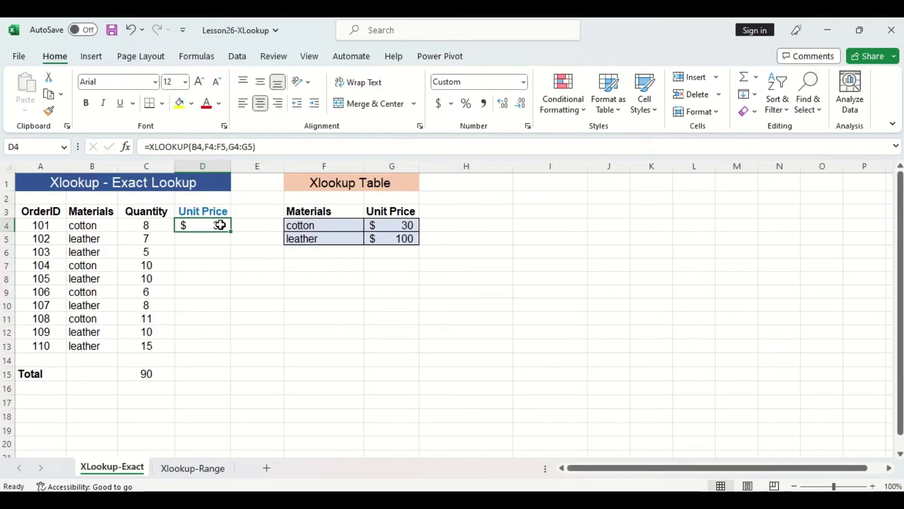
click(224, 147)
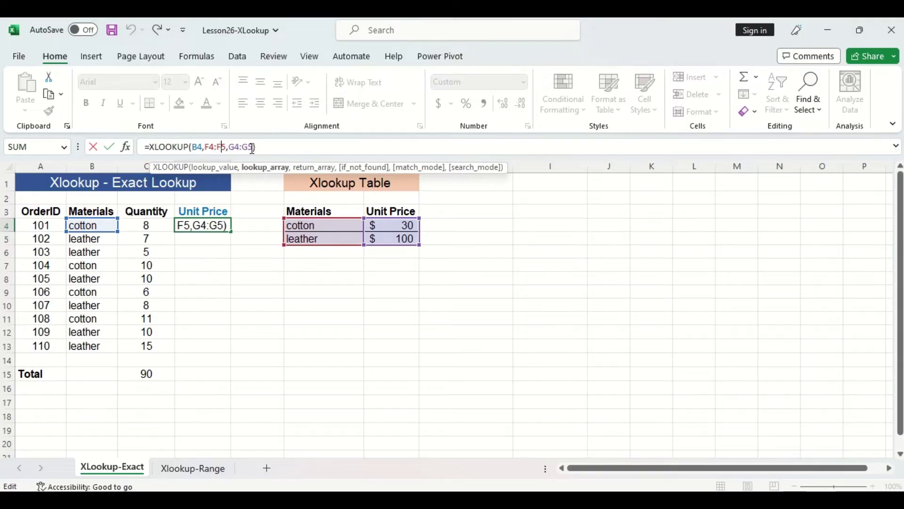
drag(253, 147, 207, 144)
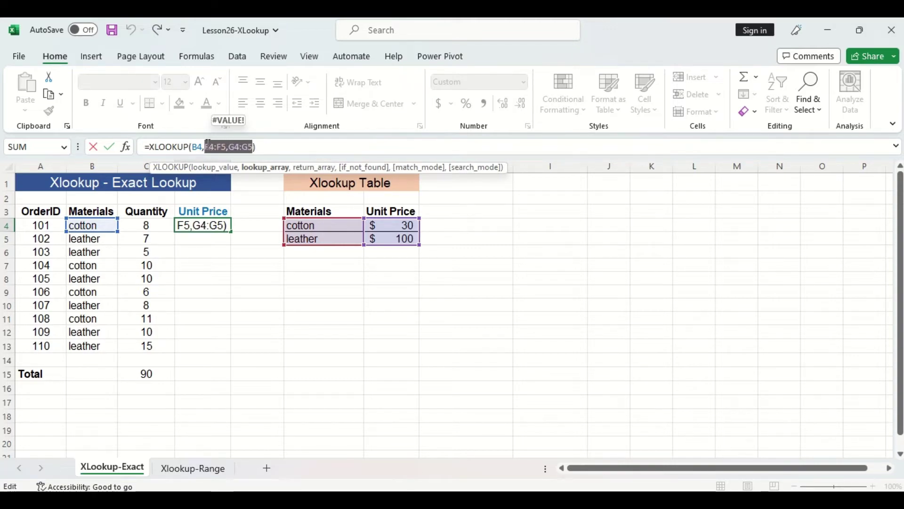
key(F4)
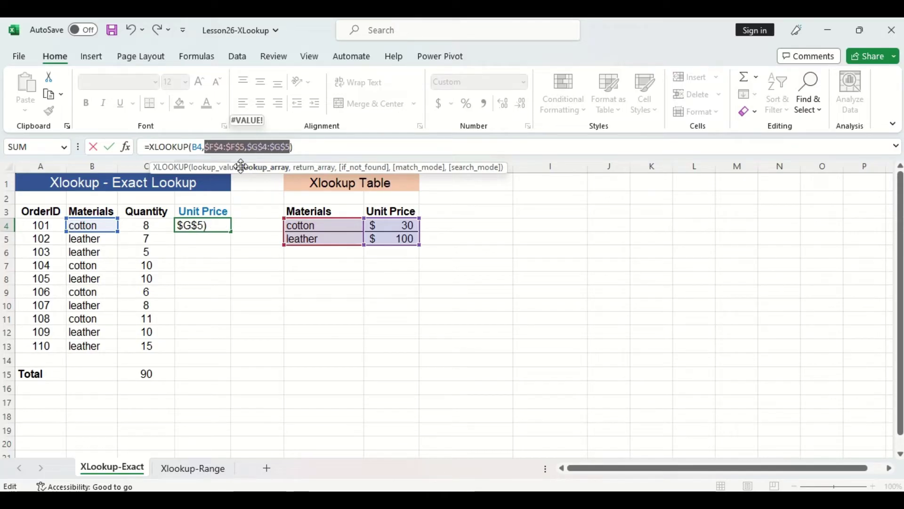
key(Return)
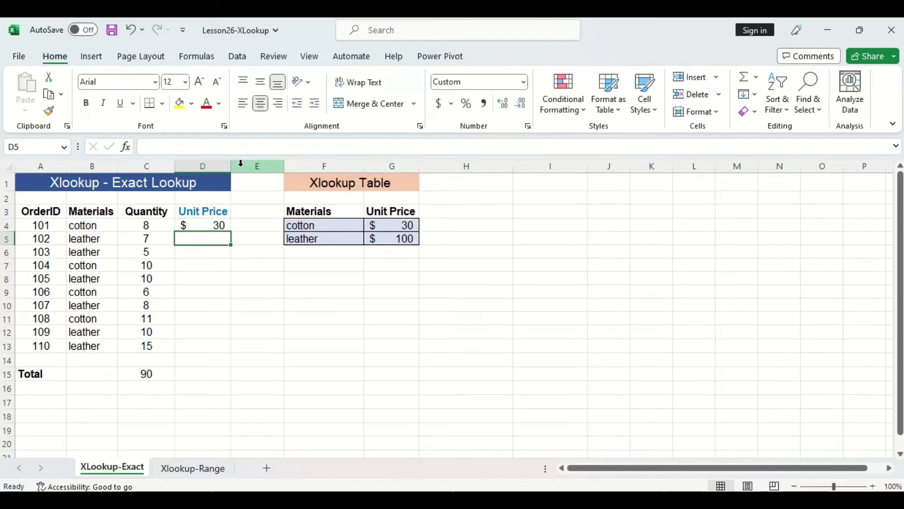
- Fill the unit price formula from D4 down through D13
click(229, 223)
drag(231, 231, 222, 349)
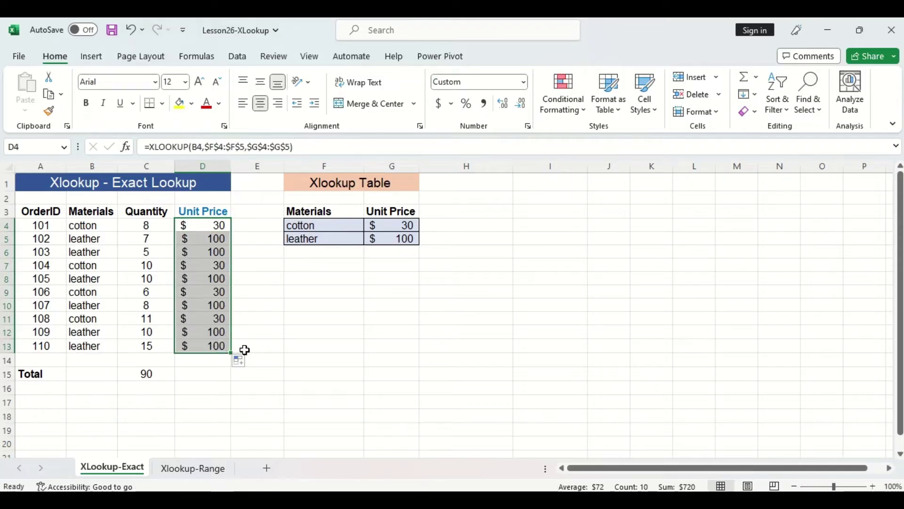
click(244, 350)
key(ctrl+c)
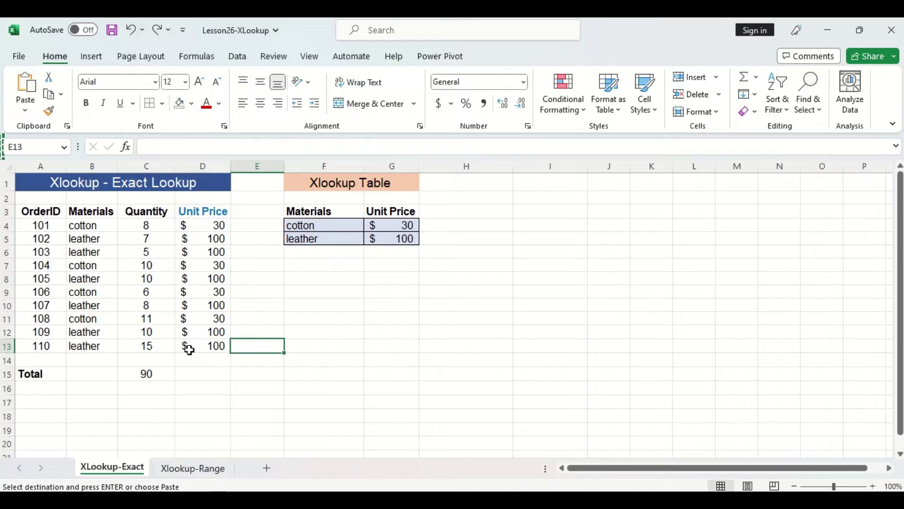
- Change the material of order 101 in cell B4 to fabric
click(111, 224)
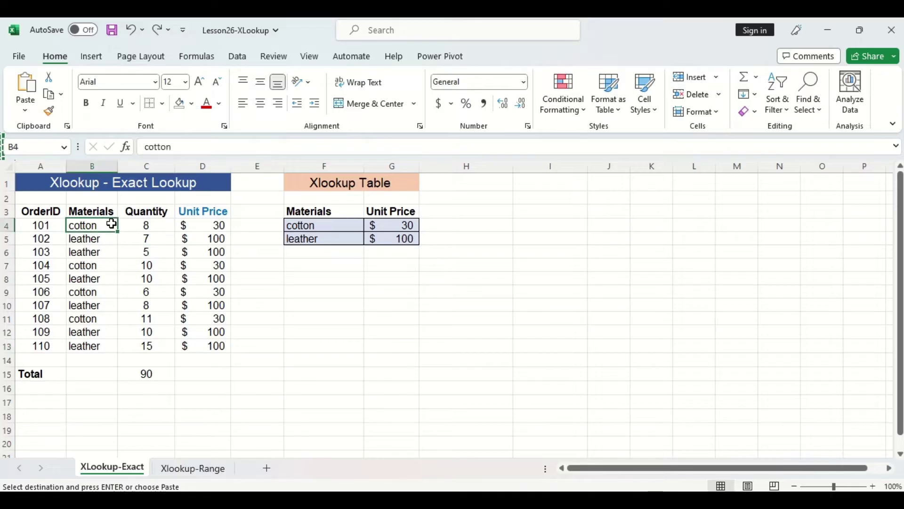
key(BackSpace)
text(fabric)
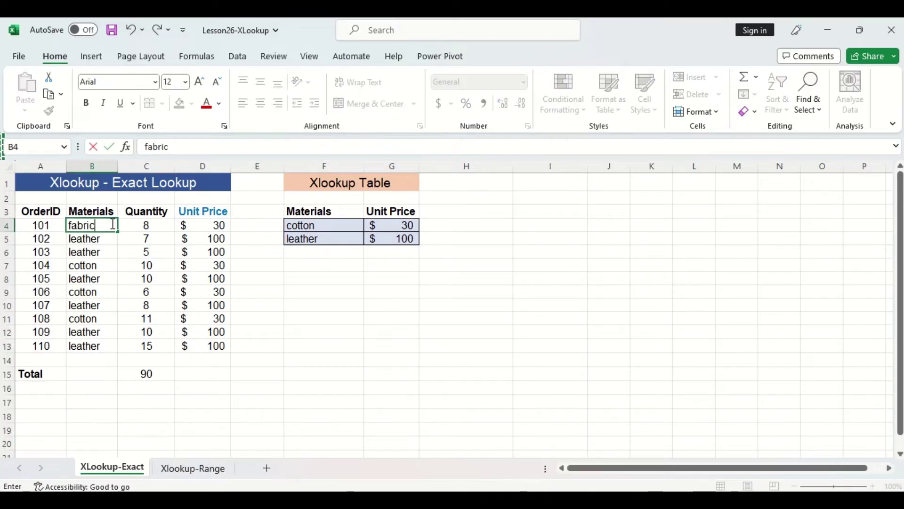
key(Tab)
key(Tab)
key(Tab)
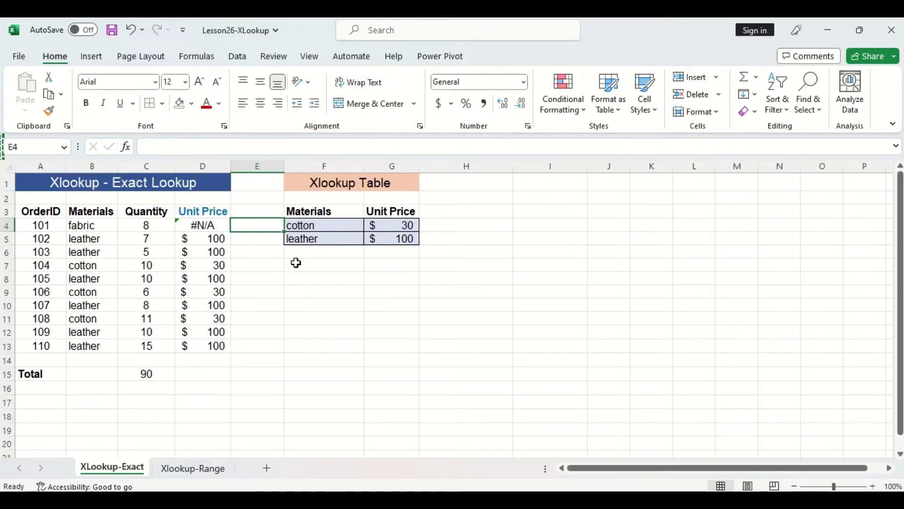
- Add "no match" as the if_not_found argument of the XLOOKUP formula in D4
click(202, 226)
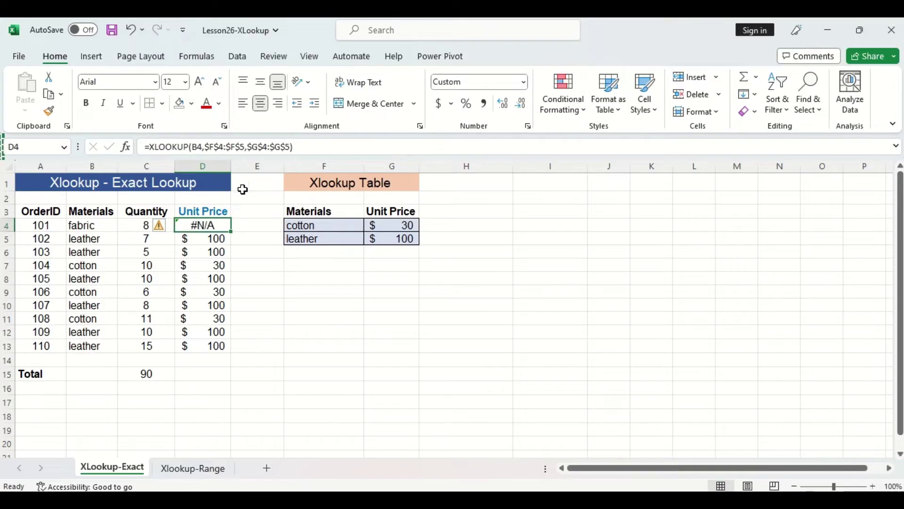
click(290, 146)
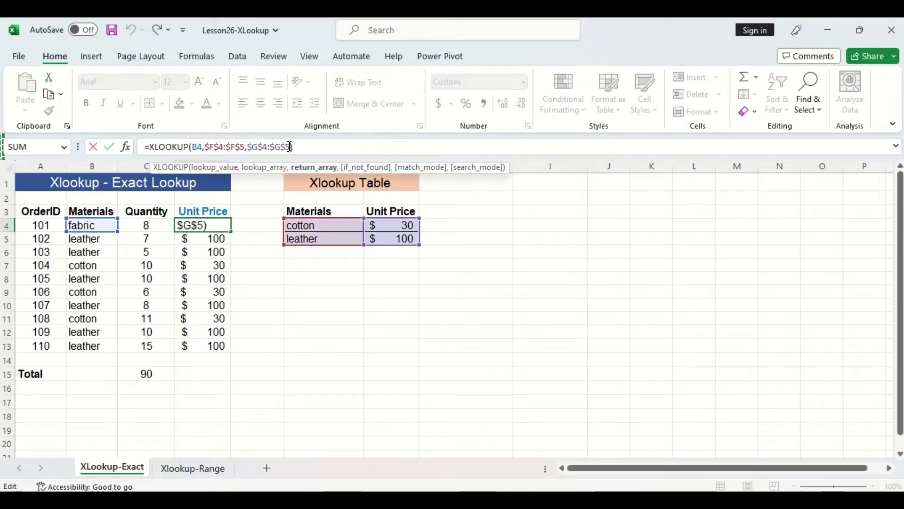
text(,)
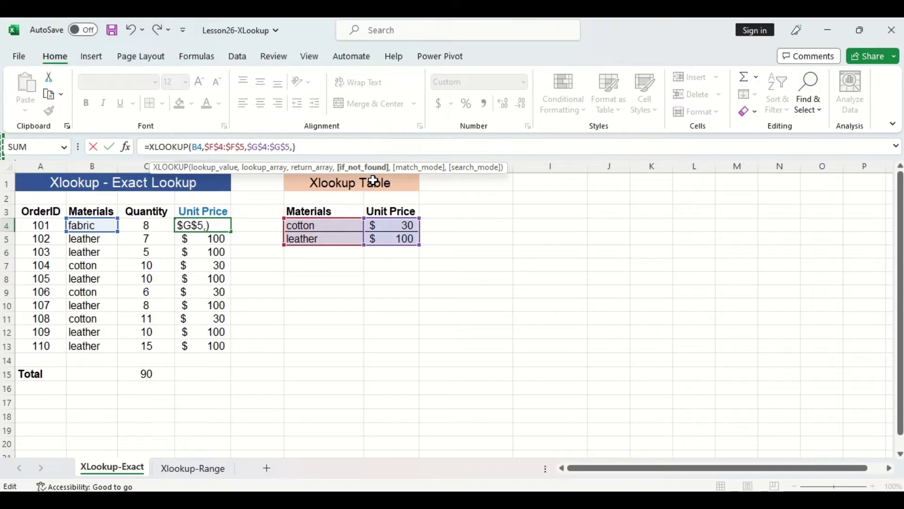
text("no matc)
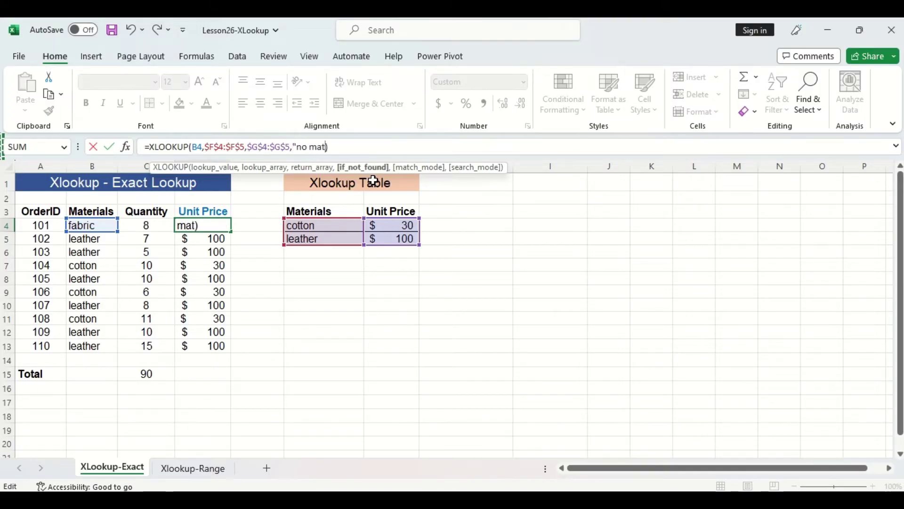
text(h")
key(Return)
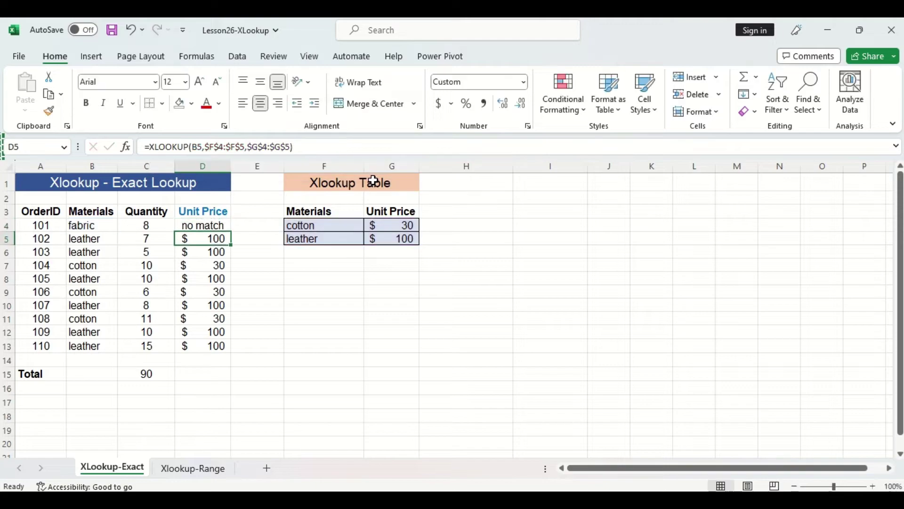
click(243, 227)
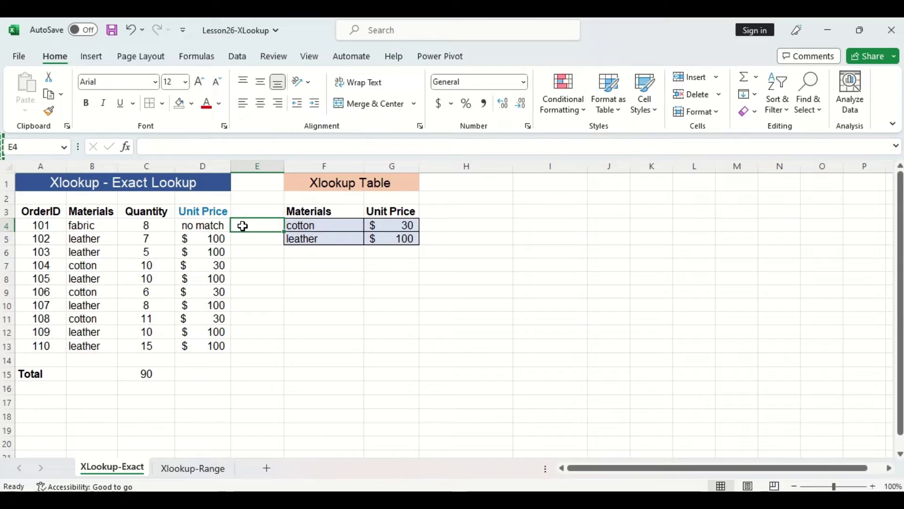
- Sort the lookup table entries in F4:G5 by material from Z to A
drag(343, 226, 388, 237)
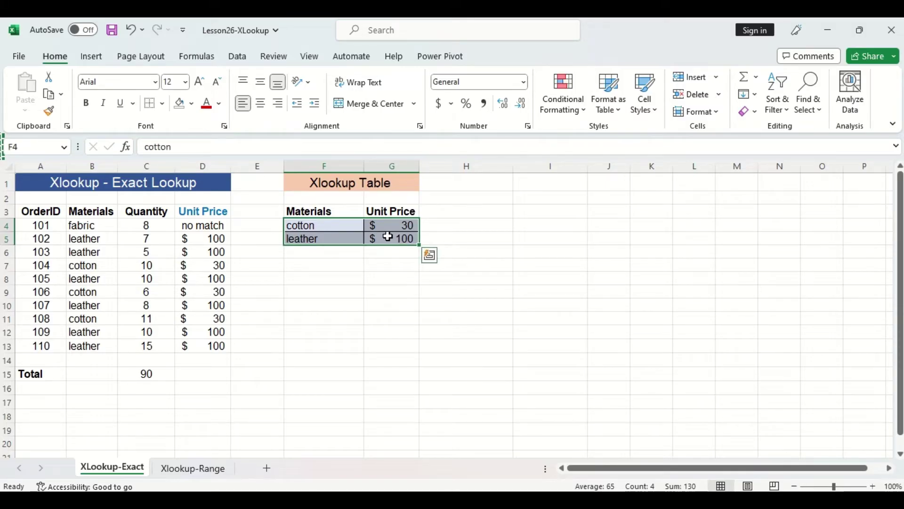
click(785, 116)
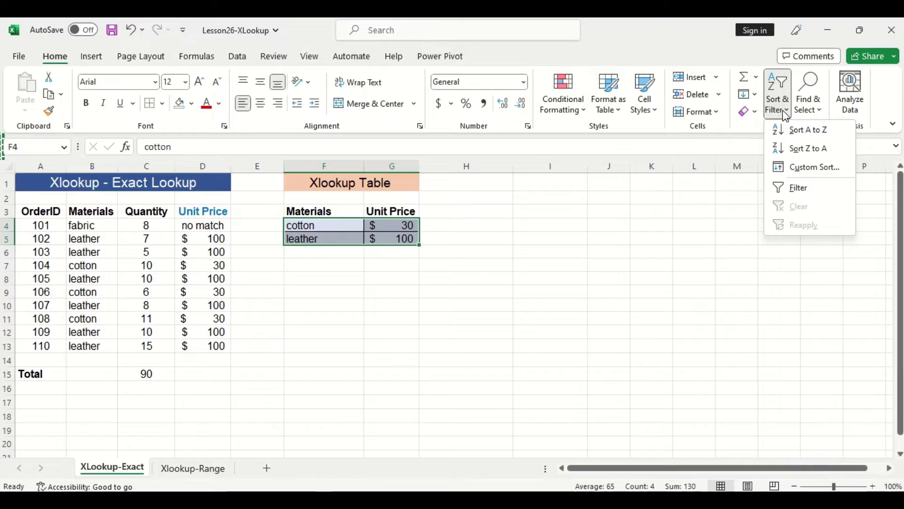
click(812, 149)
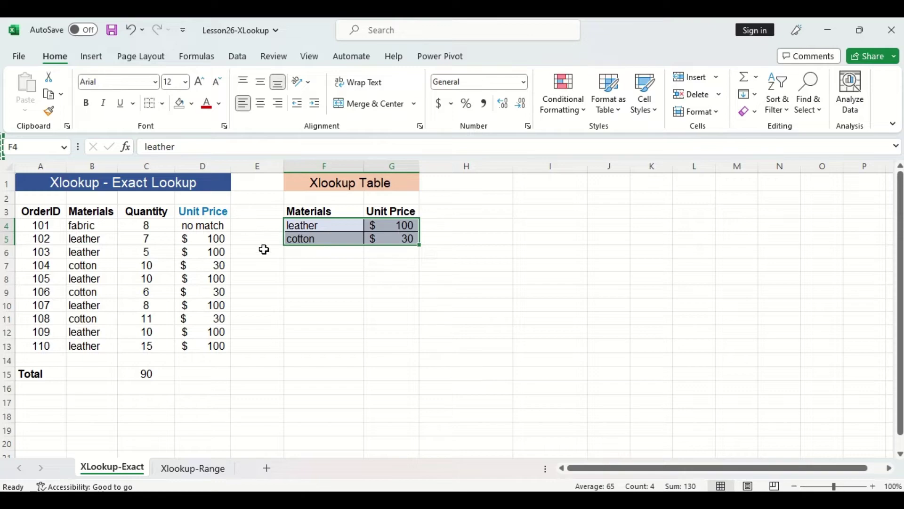
click(249, 267)
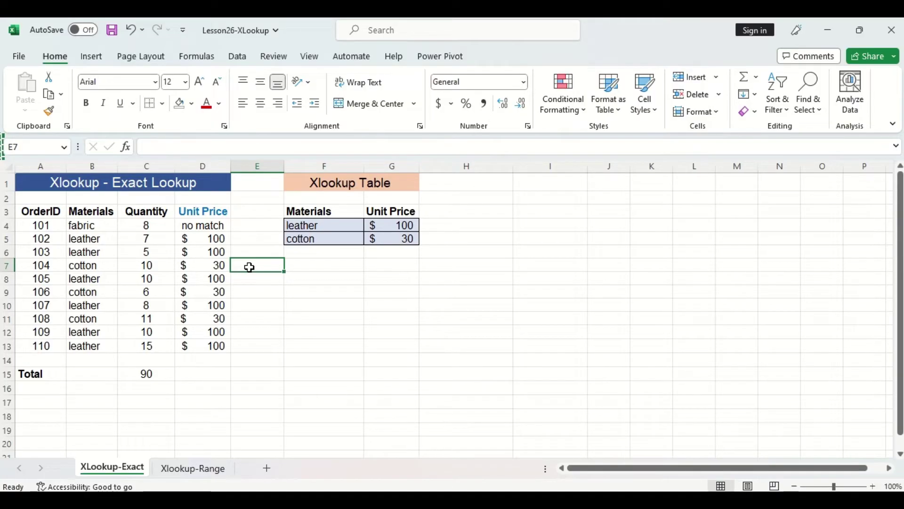
- On the Xlookup-Range sheet, paste the blank Xlookup Table with Scores and Letter Grade columns at H1
key(ctrl+Page_Down)
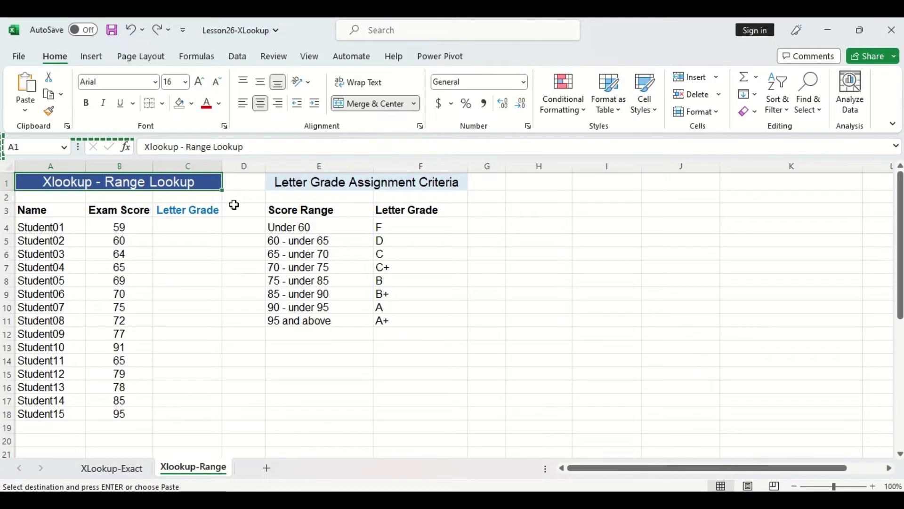
click(219, 208)
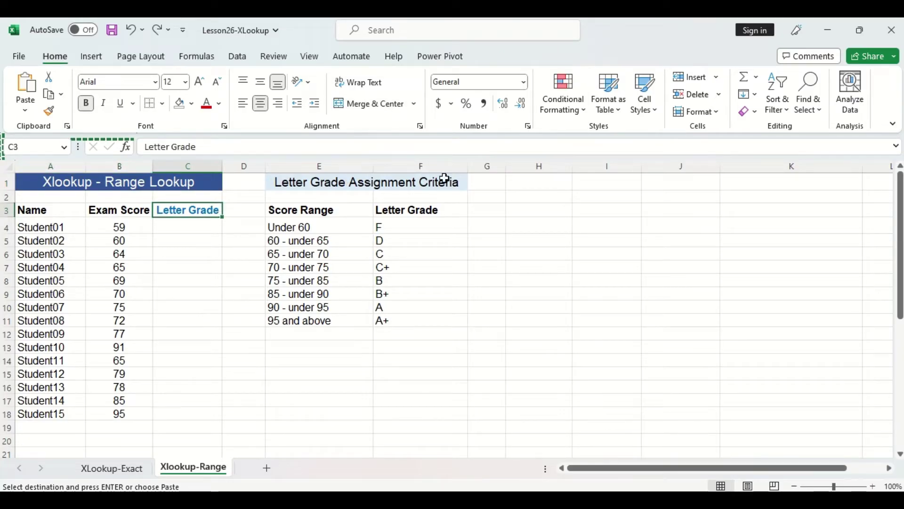
click(463, 178)
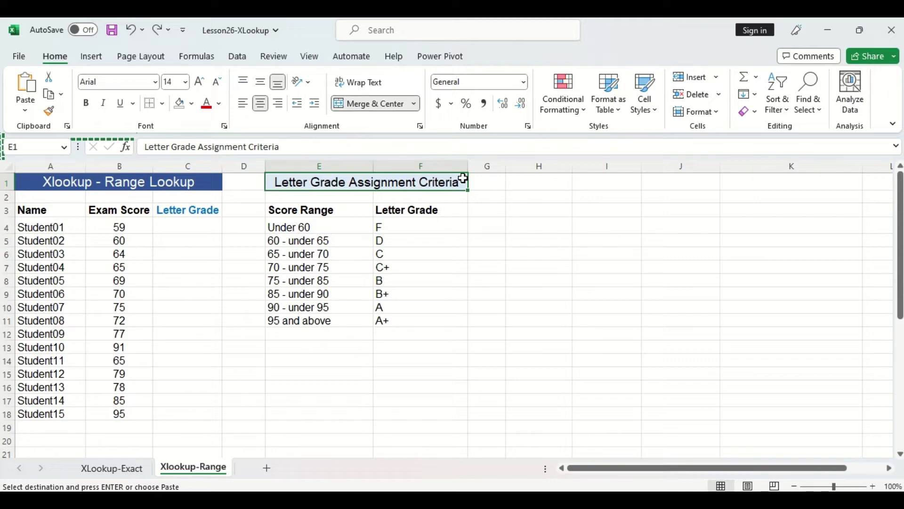
click(533, 184)
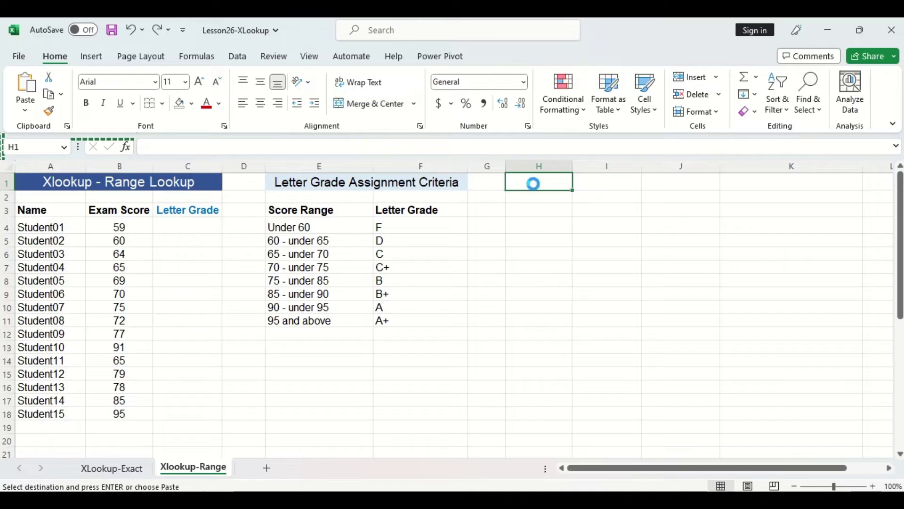
- Enter the lower score limits 0, 60, 65, 70, 75, 85, 90 and 95 in H4:H11 of the Xlookup Table
click(549, 225)
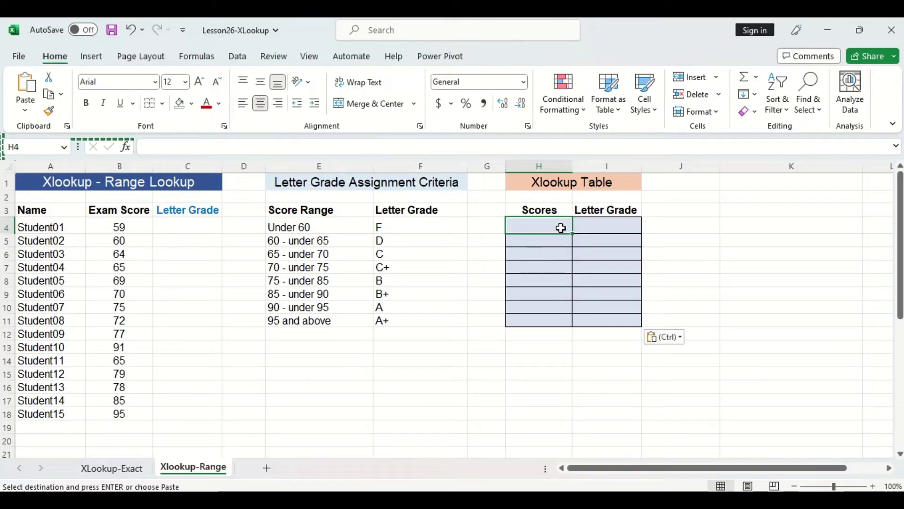
key(Return)
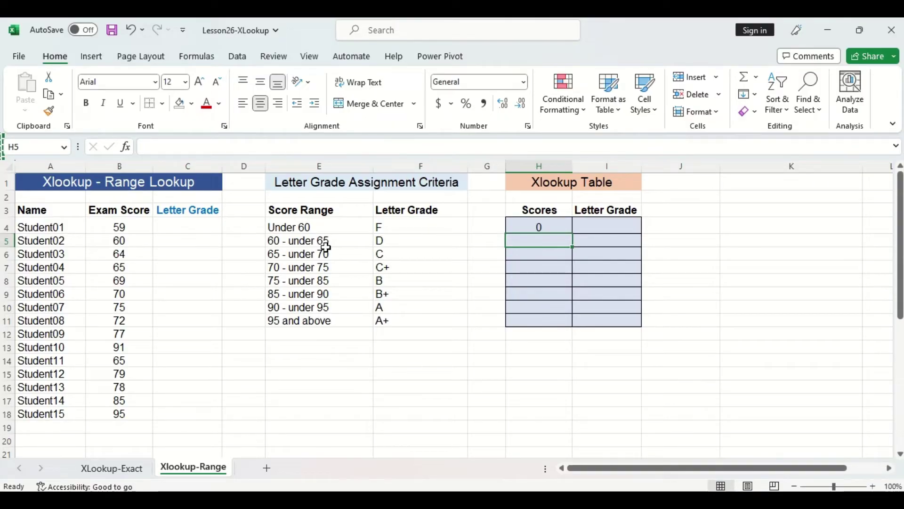
text(60)
key(Return)
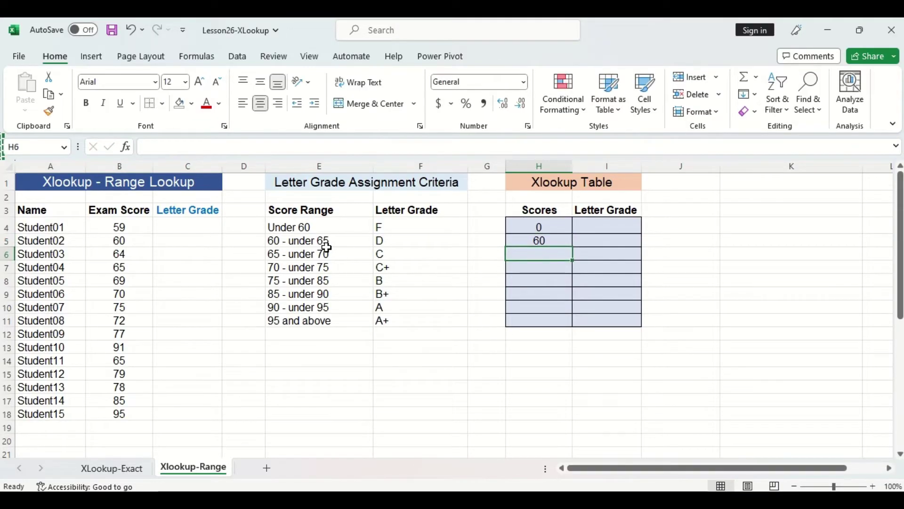
text(65)
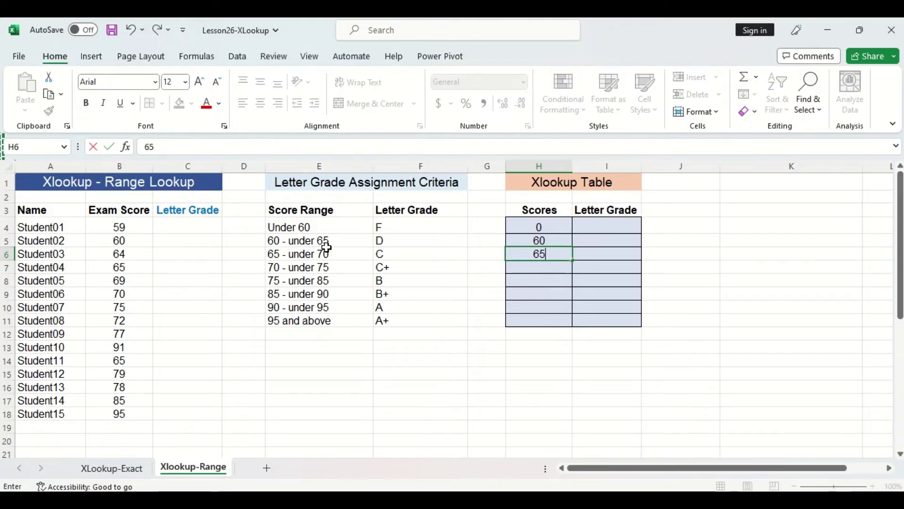
key(Return)
text(70)
key(Return)
text(75)
key(Return)
text(8)
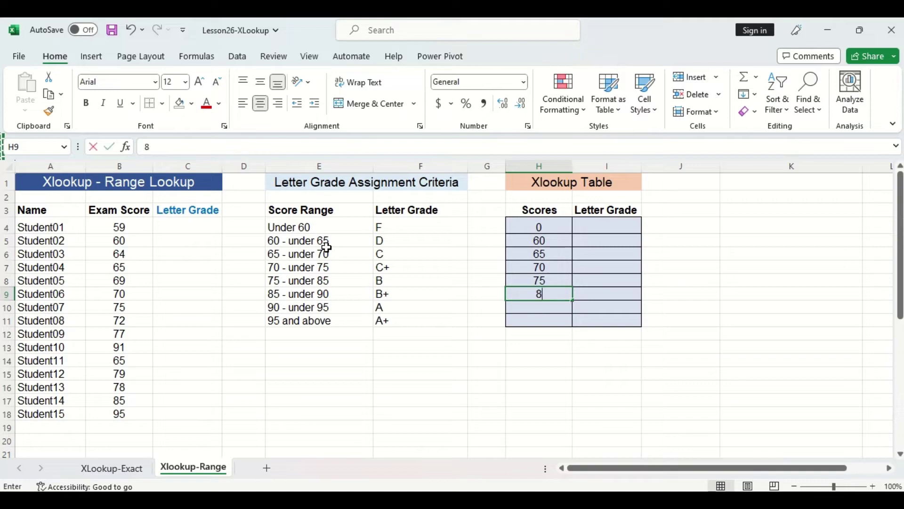
text(5)
key(Return)
text(90)
key(Return)
text(95)
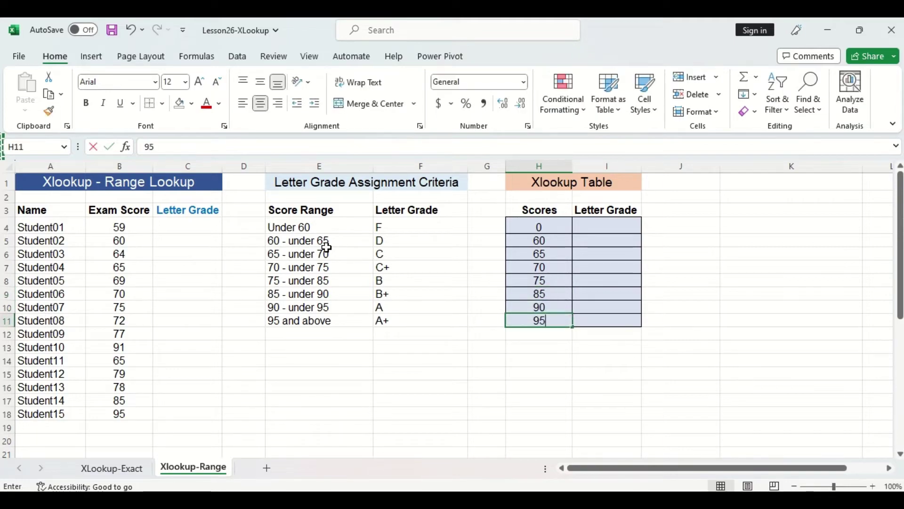
key(Return)
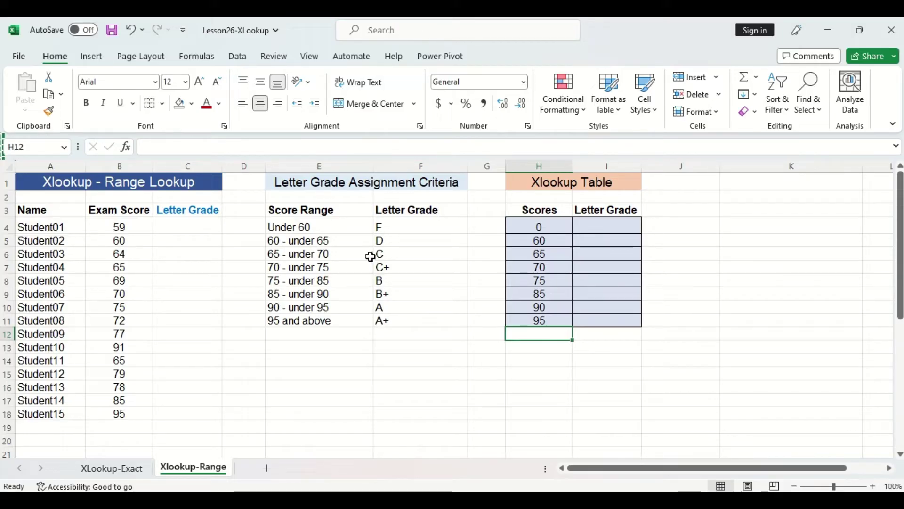
- Enter the letter grades F, D, C, C+, B, B+, A and A+ in I4:I11 of the Xlookup Table
click(625, 221)
text(F)
key(Return)
text(D)
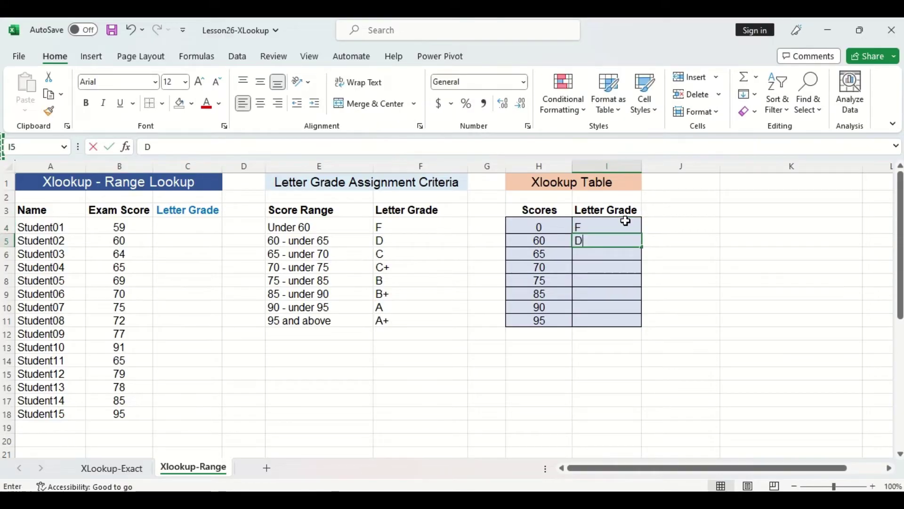
key(Return)
text(C)
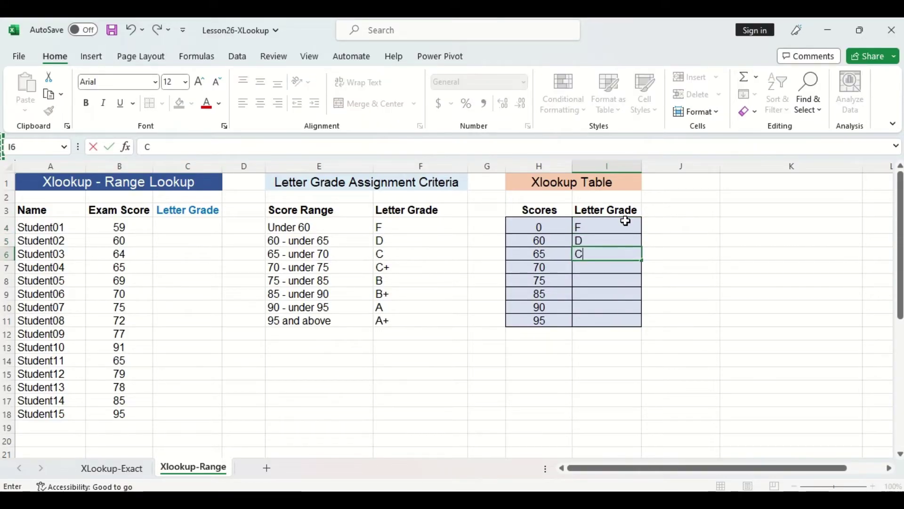
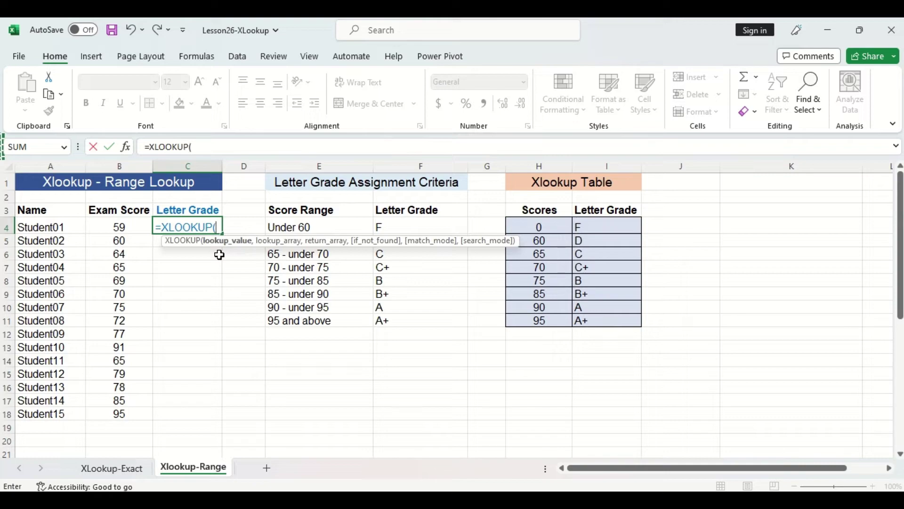
- Enter an XLOOKUP formula in C4 that looks up B4 in H4:H11 and returns the grade from I4:I11
click(127, 225)
text(,)
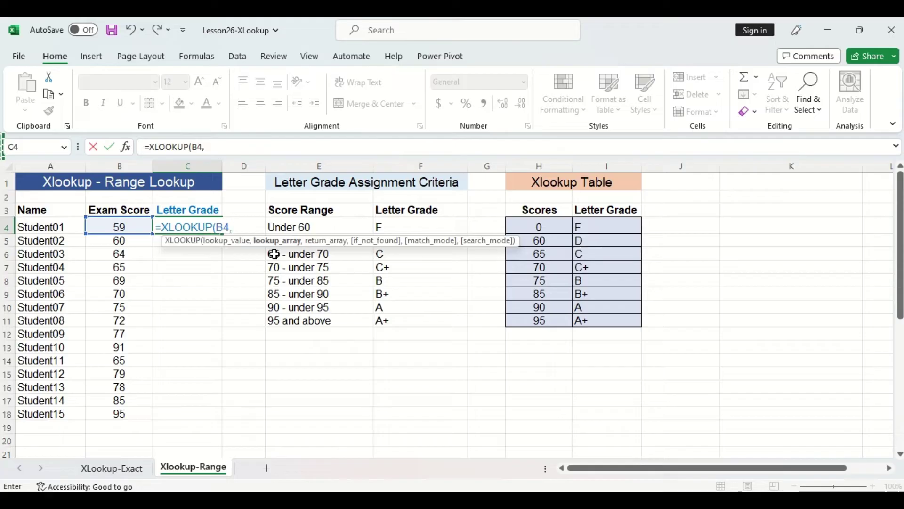
drag(555, 228, 555, 320)
text(,)
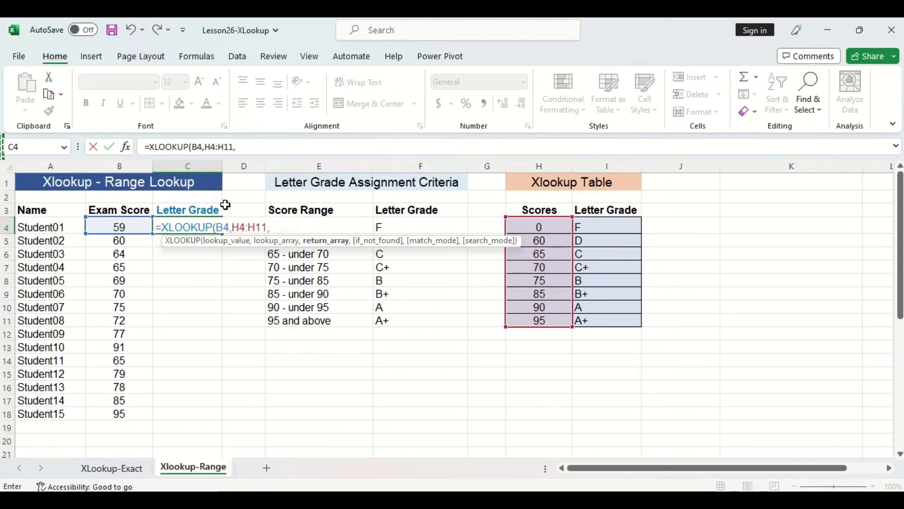
drag(613, 228, 619, 320)
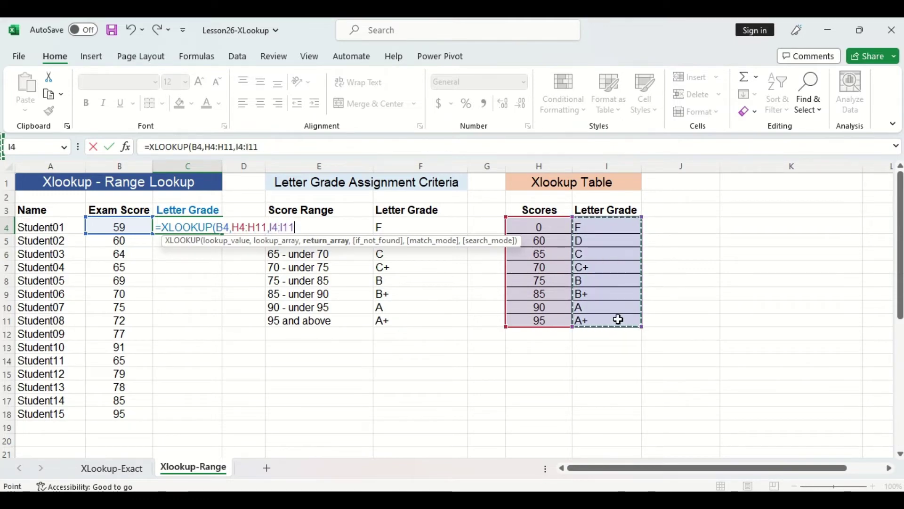
key(Return)
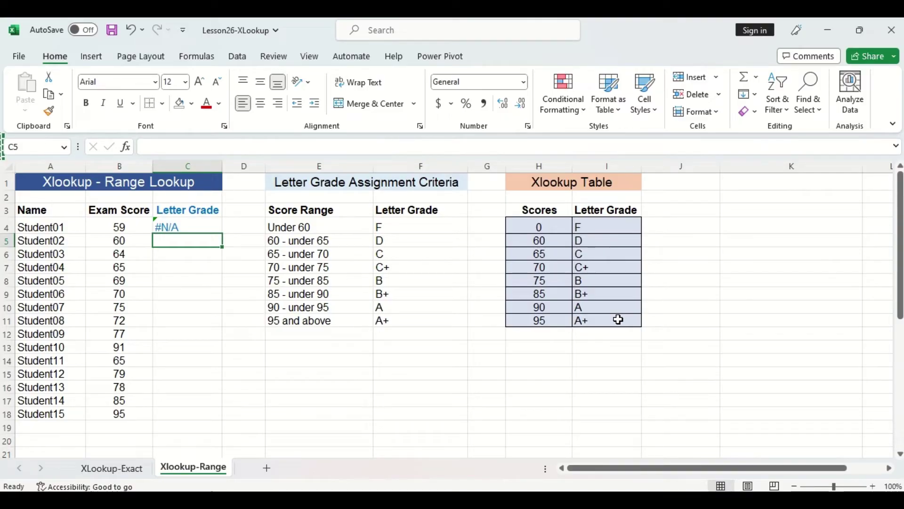
- Extend the C4 XLOOKUP formula with "Not Found" as if_not_found and match mode -1, exact match or next smaller item
click(213, 225)
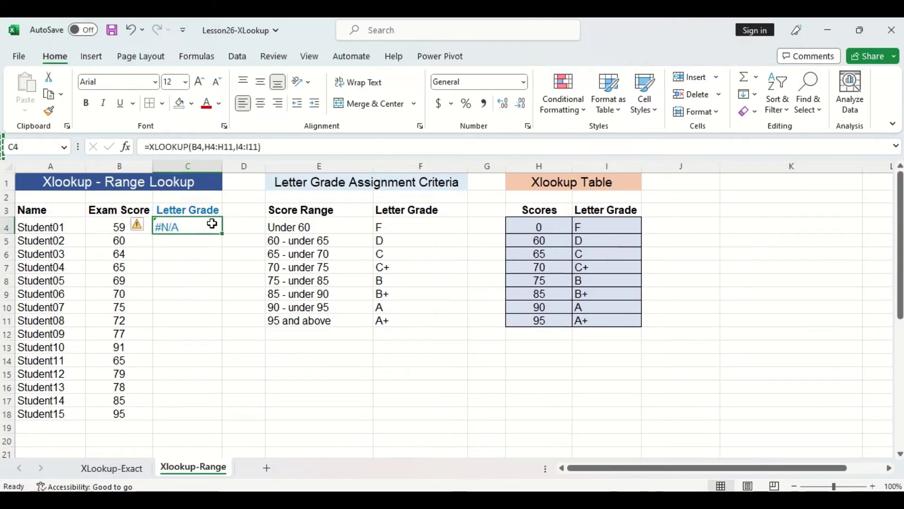
click(281, 145)
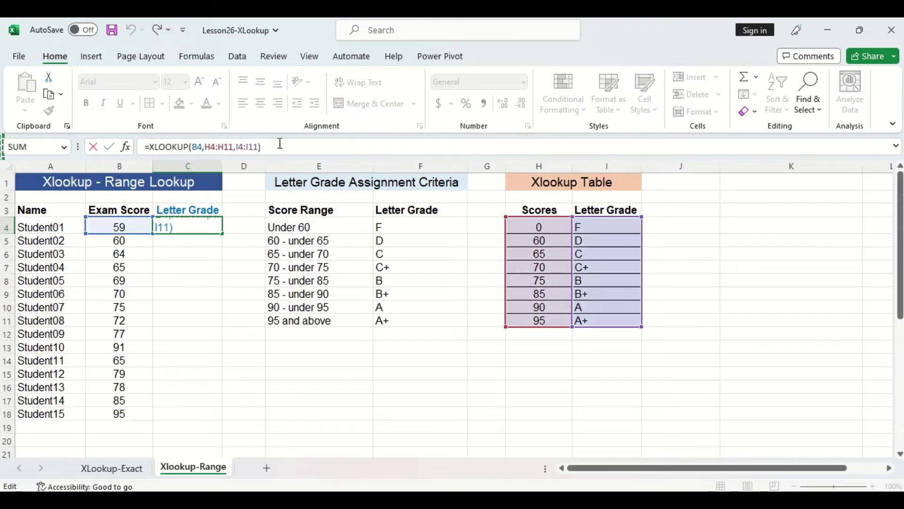
key(BackSpace)
text(,)
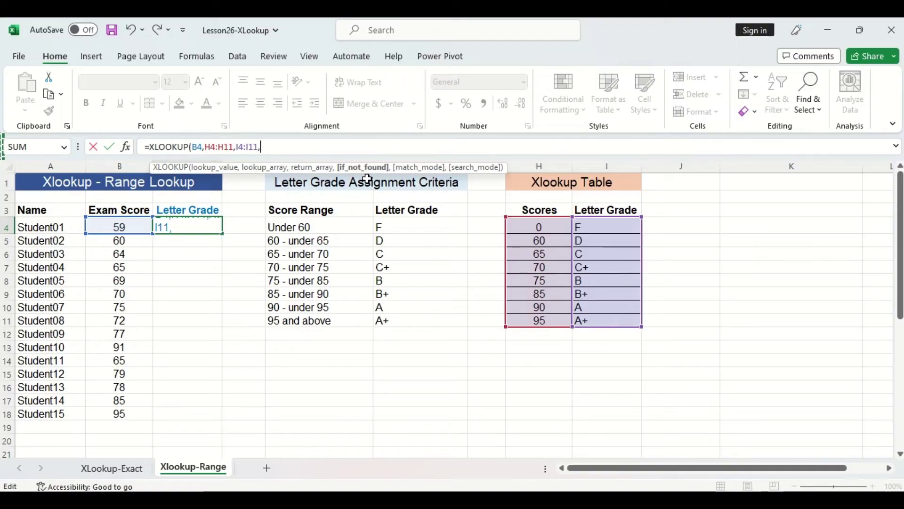
text("Not Found",)
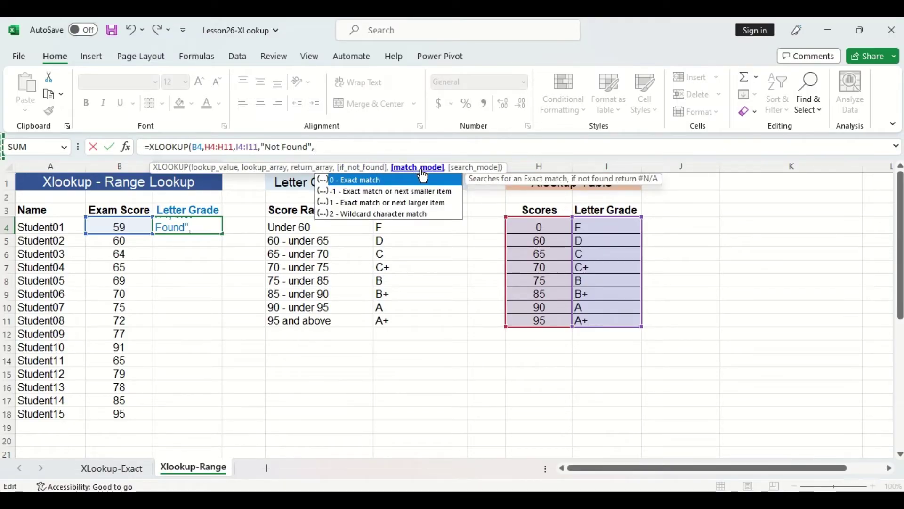
double_click(408, 193)
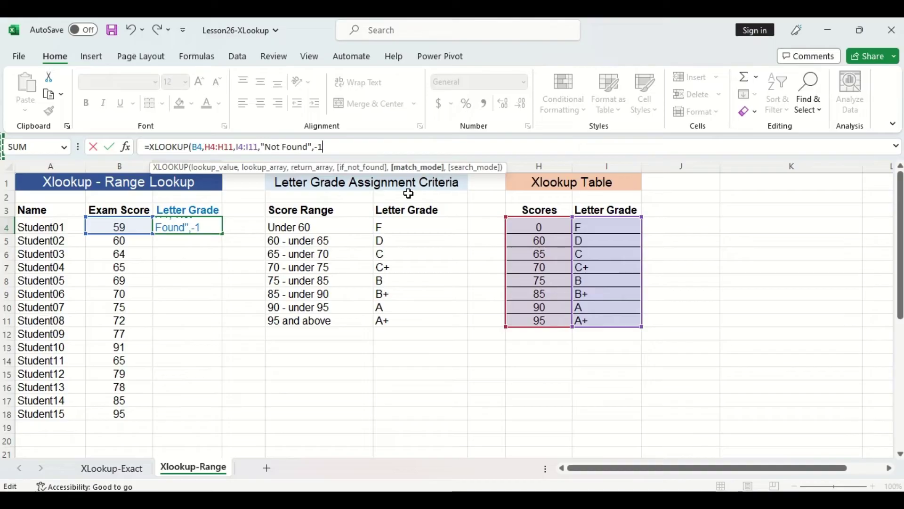
key(Return)
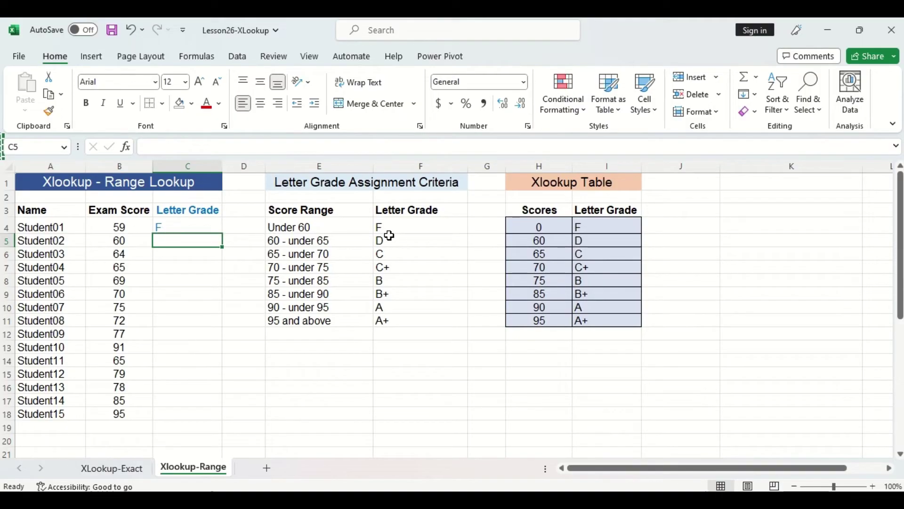
- Make the lookup and return ranges in the C4 formula absolute as $H$4:$H$11 and $I$4:$I$11
click(203, 228)
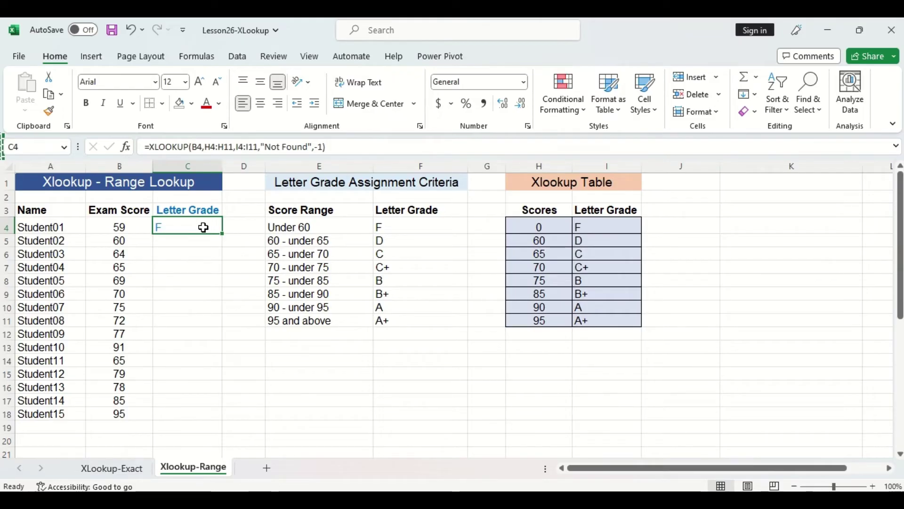
click(258, 147)
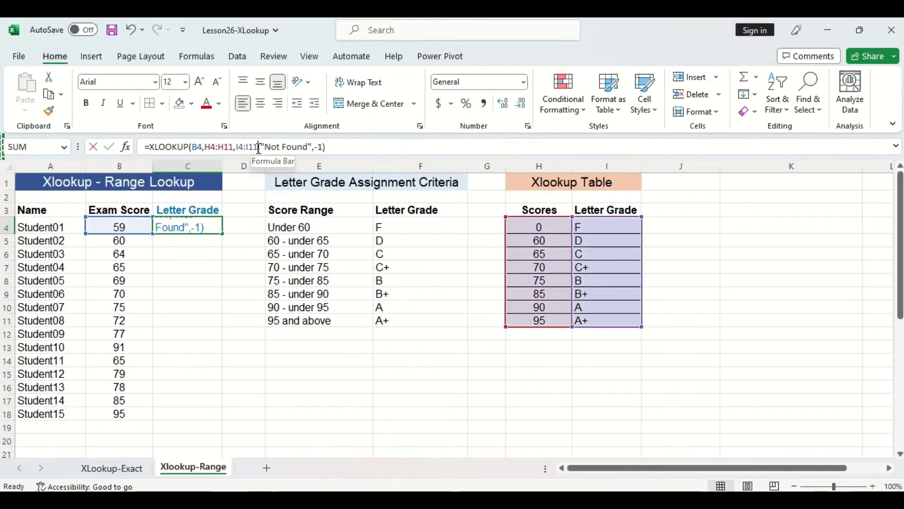
drag(258, 146, 206, 149)
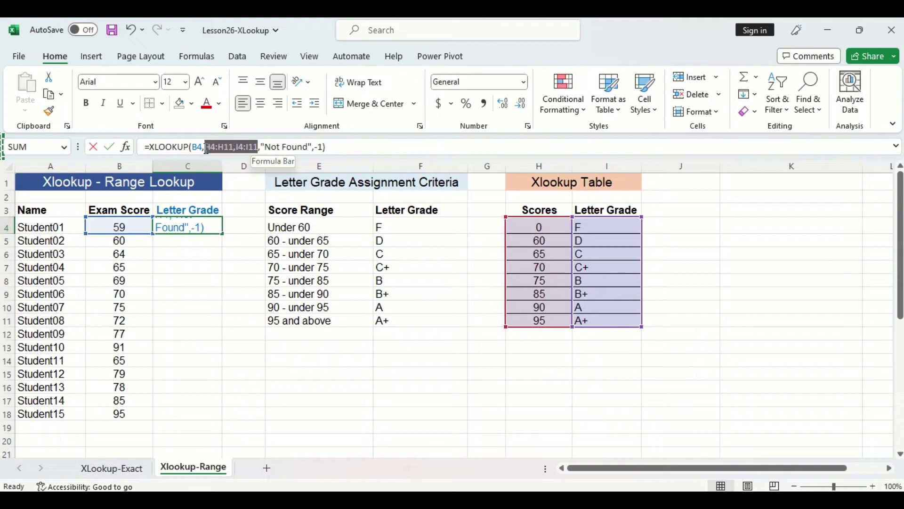
key(F4)
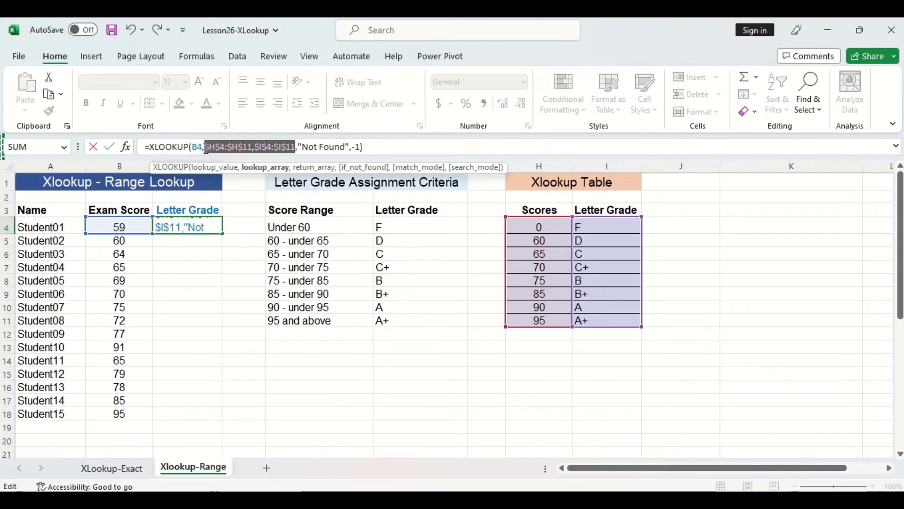
key(Return)
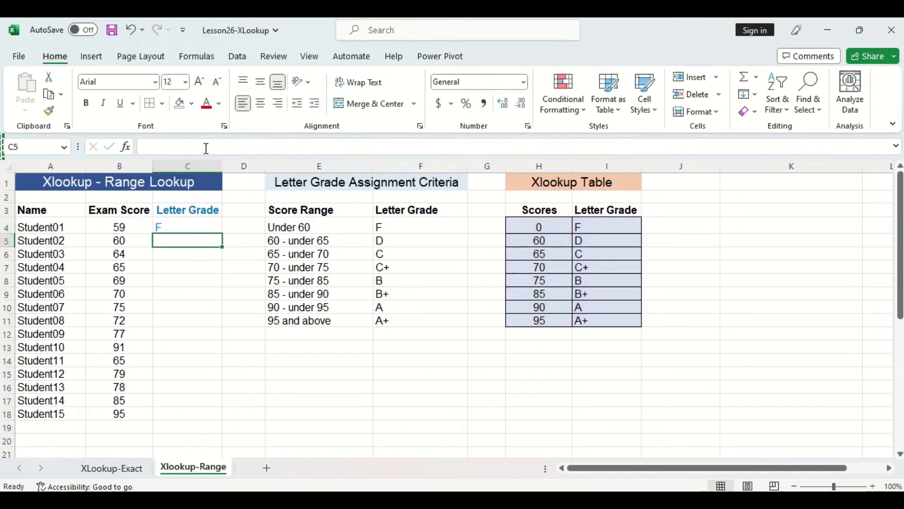
- Fill the C4 formula with match mode -1 down to C18 for all students
click(210, 224)
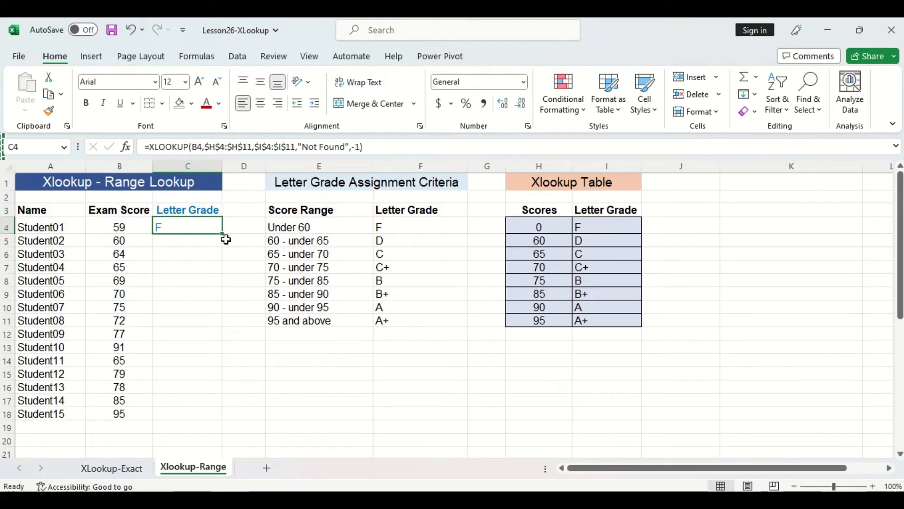
drag(222, 233, 223, 419)
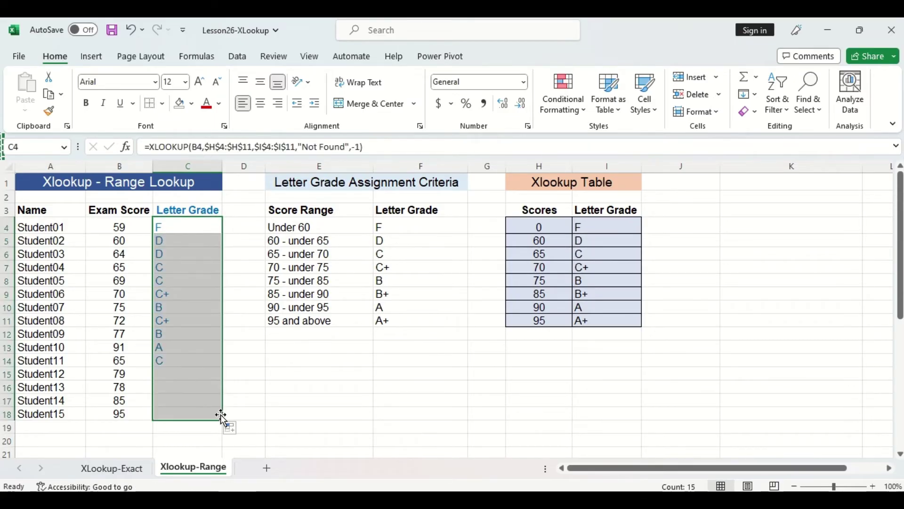
click(216, 243)
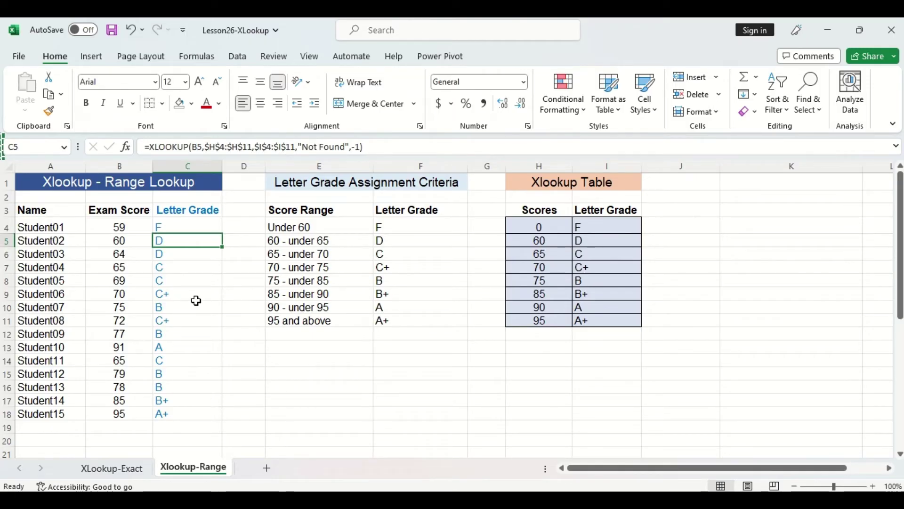
- Change the match mode in the C4 XLOOKUP formula to 1, exact match or next larger item
click(196, 227)
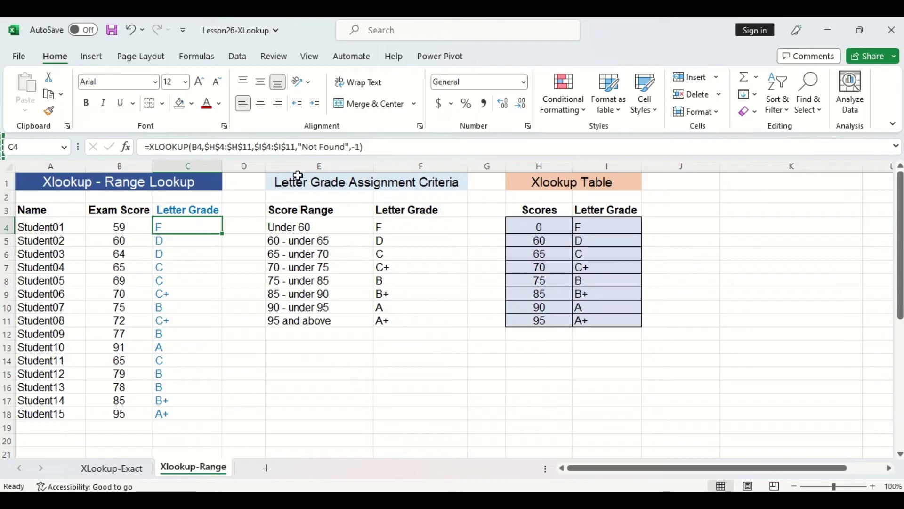
click(380, 148)
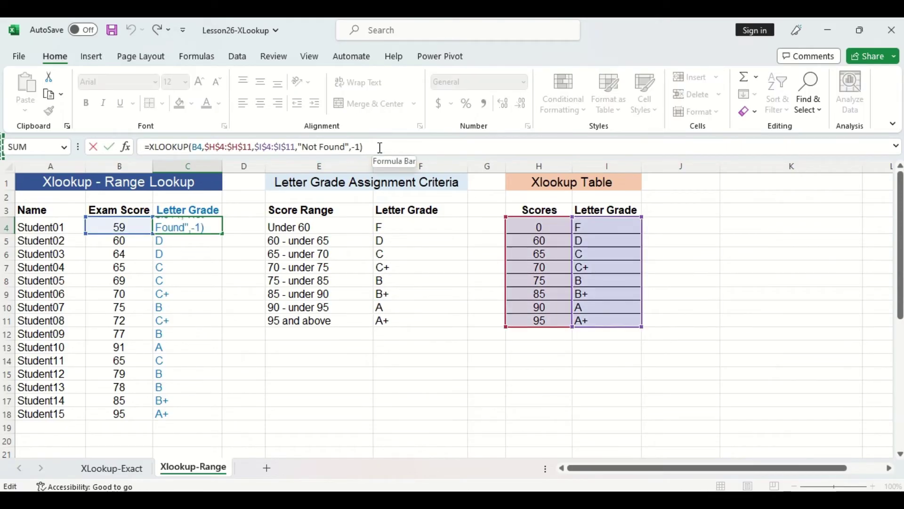
key(BackSpace)
key(BackSpace)
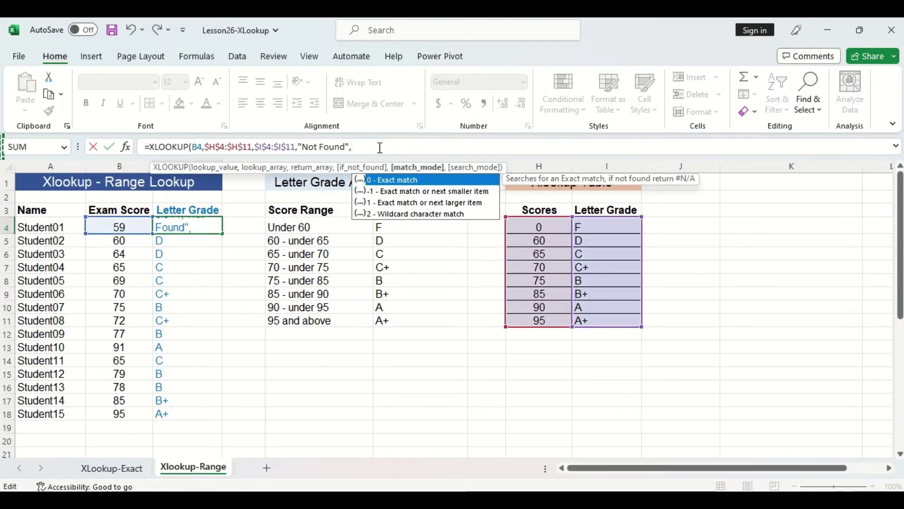
double_click(389, 203)
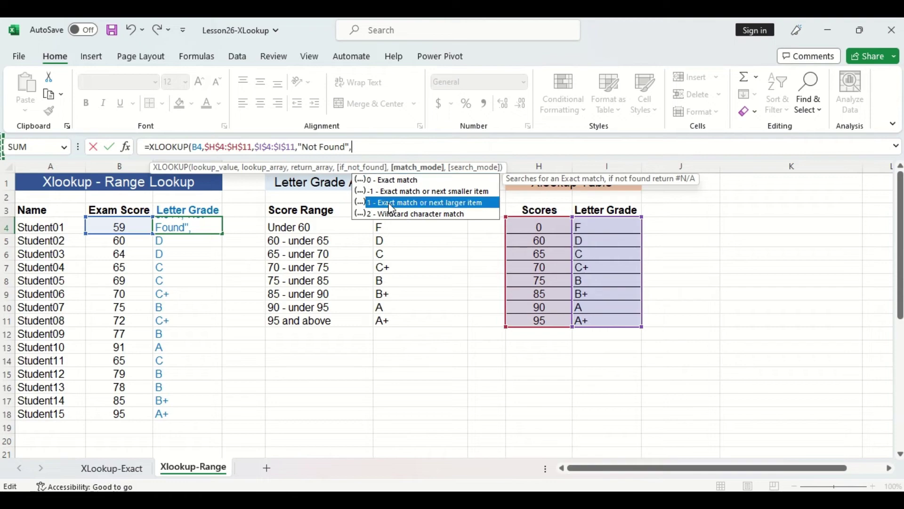
key(Return)
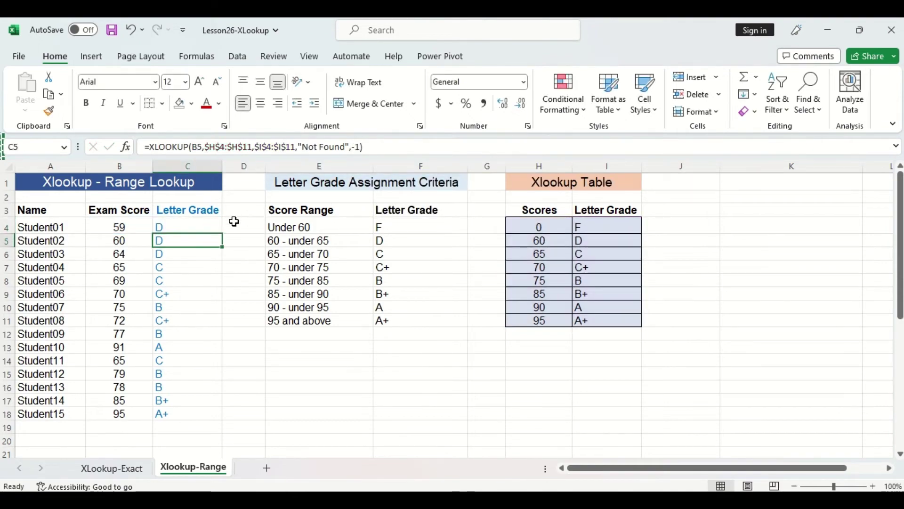
- Copy the C4 formula with match mode 1 down through C18, replacing the existing letter grade formulas
click(214, 222)
drag(224, 232, 217, 418)
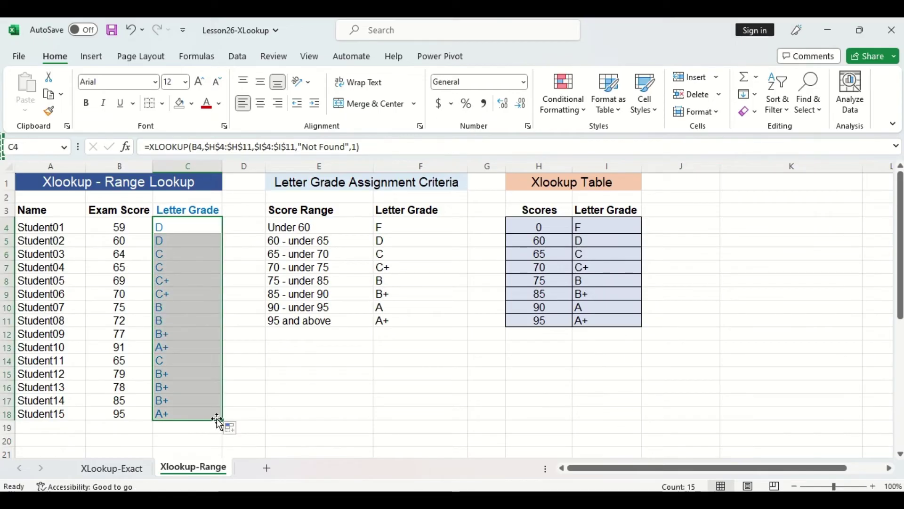
click(232, 233)
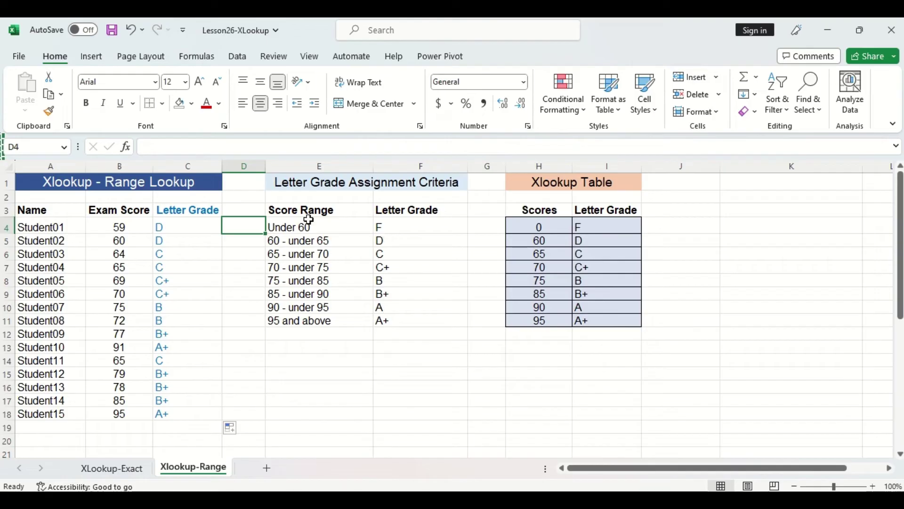
- Change the match mode in the C4 XLOOKUP formula to -1, exact match or next smaller item
click(207, 225)
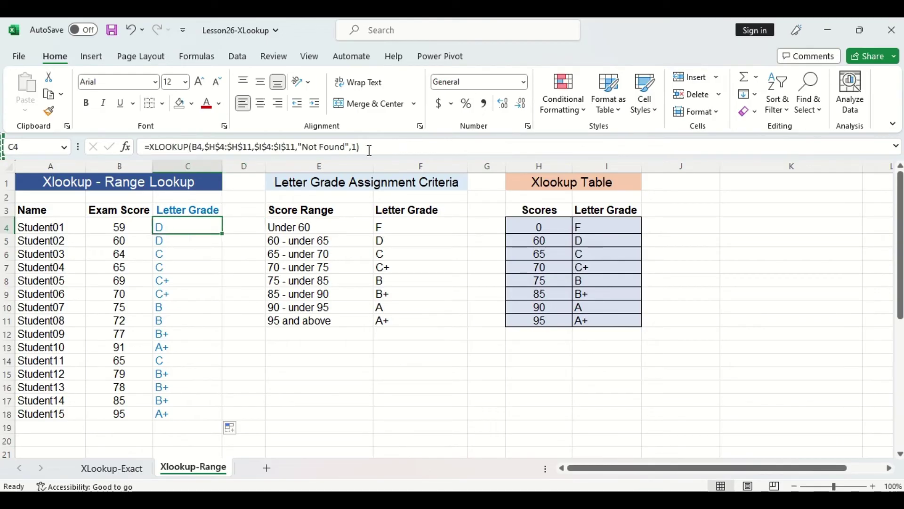
click(369, 148)
key(BackSpace)
key(BackSpace)
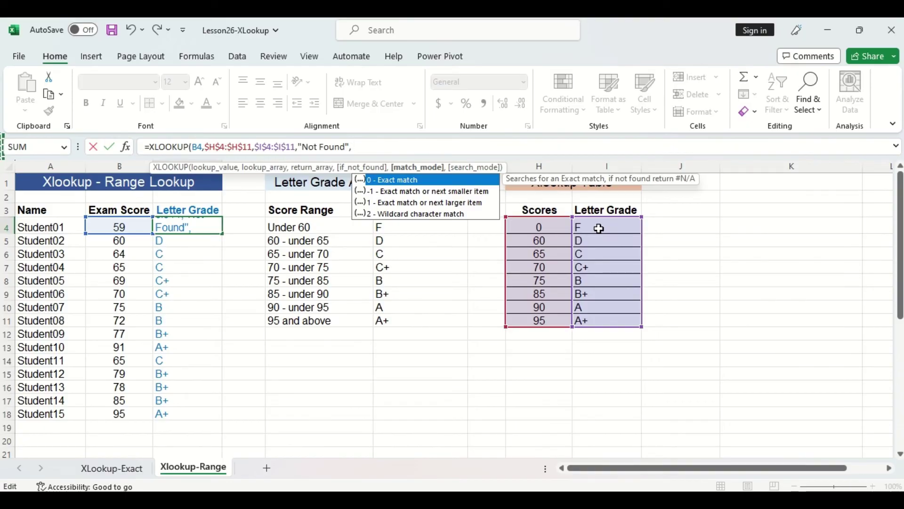
double_click(447, 191)
key(Return)
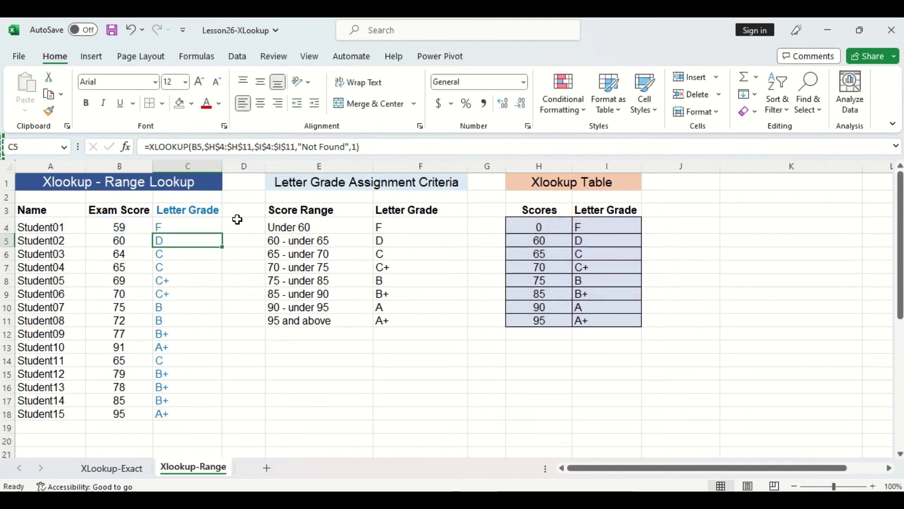
- Fill the corrected C4 formula down through C18 to replace the letter grade formulas for all students
click(214, 226)
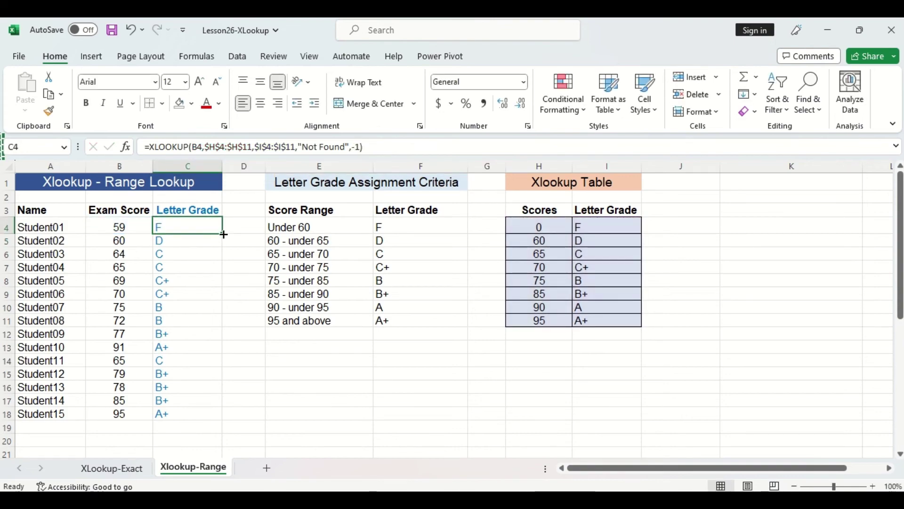
drag(222, 234, 213, 422)
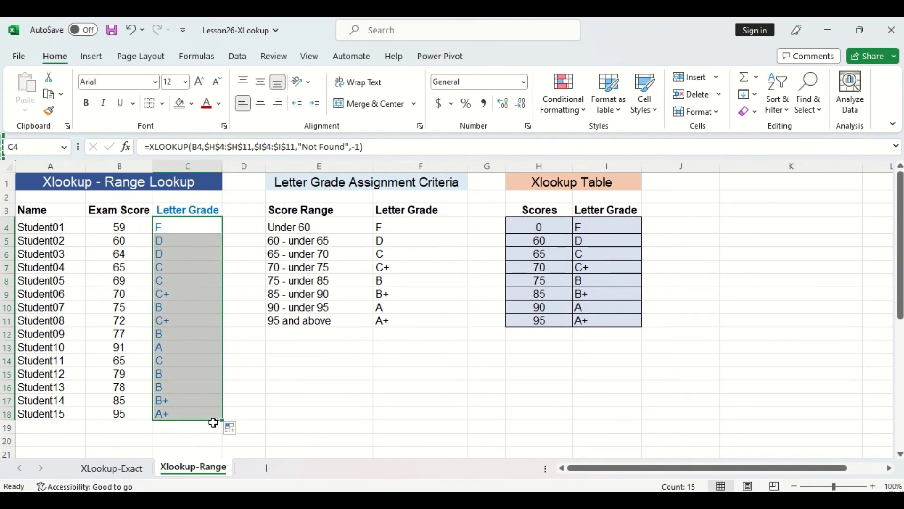
click(236, 417)
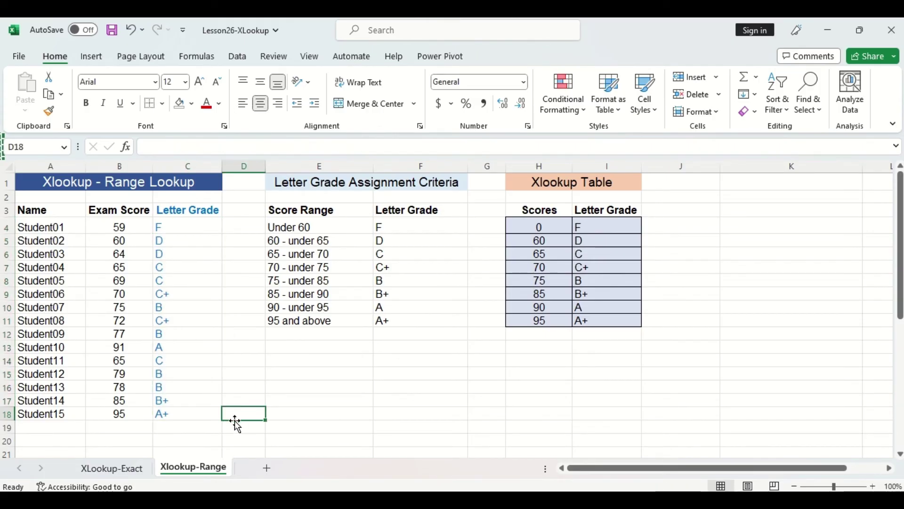
- Sort the Xlookup Table data in H4:I11 by score from largest to smallest
click(528, 211)
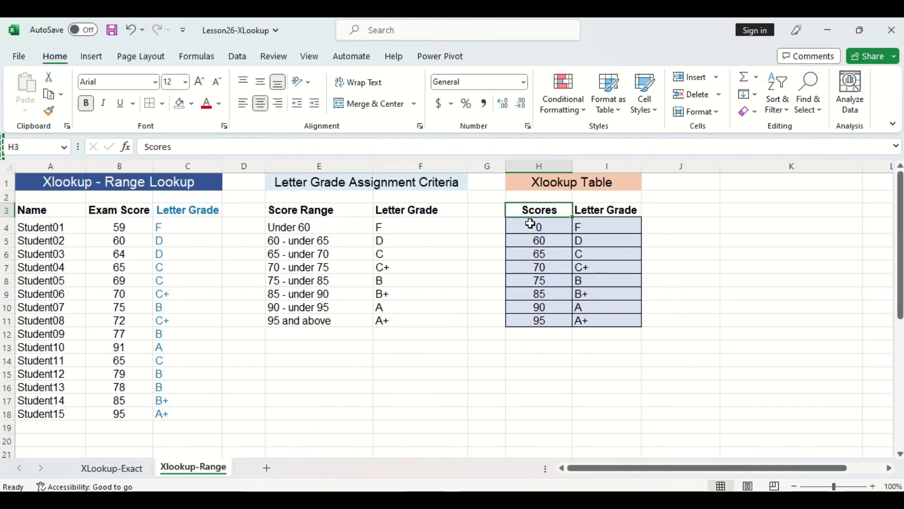
drag(531, 224, 622, 330)
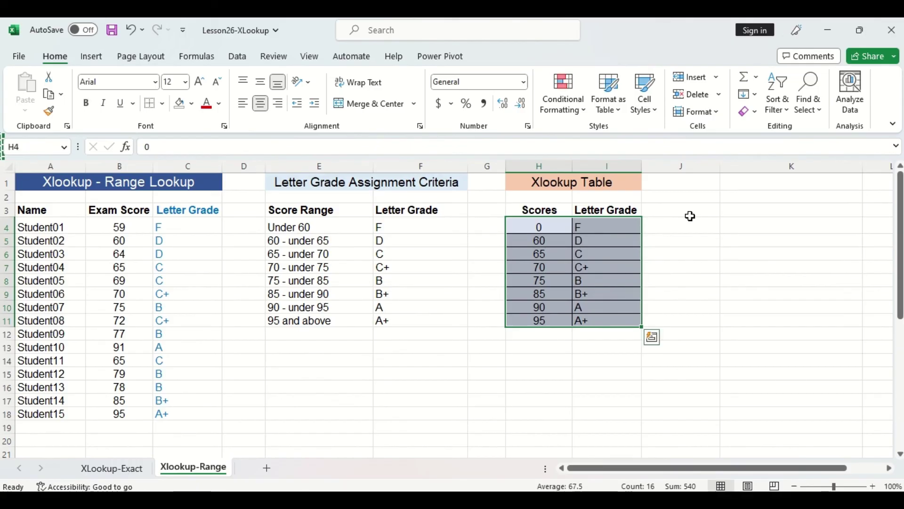
click(787, 109)
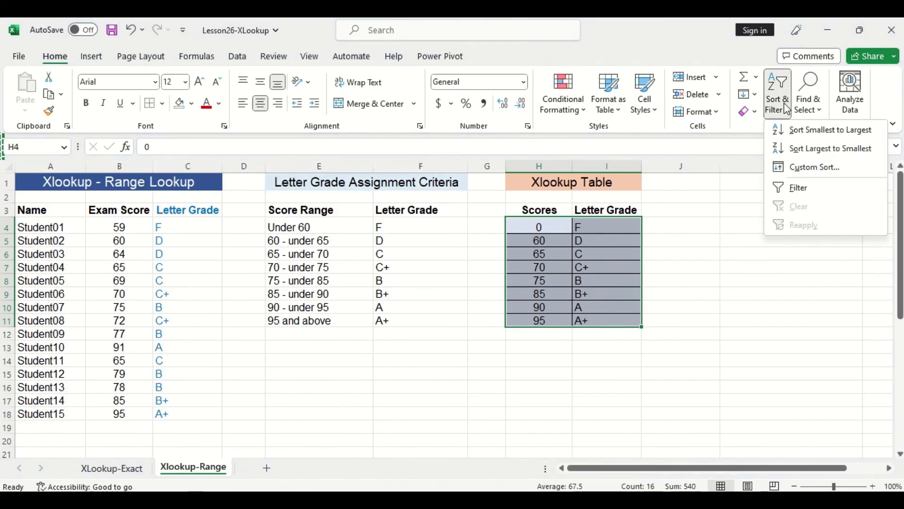
click(811, 148)
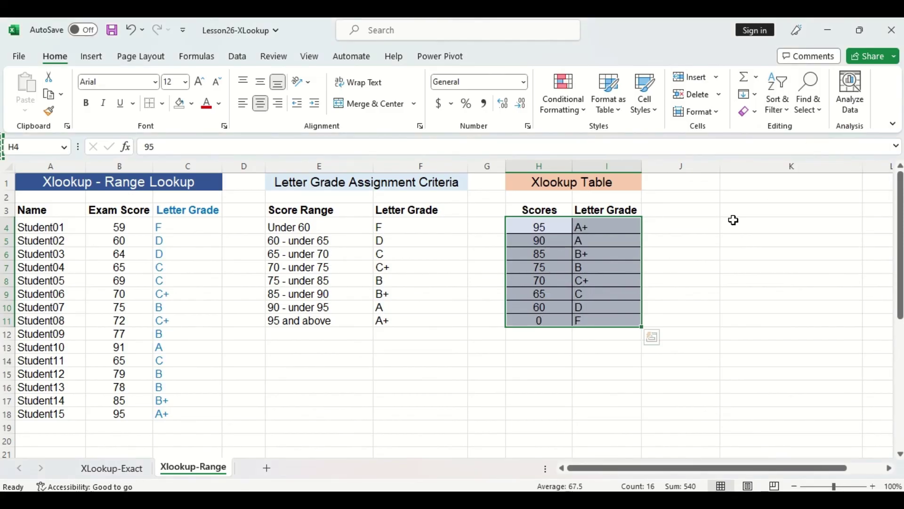
click(208, 210)
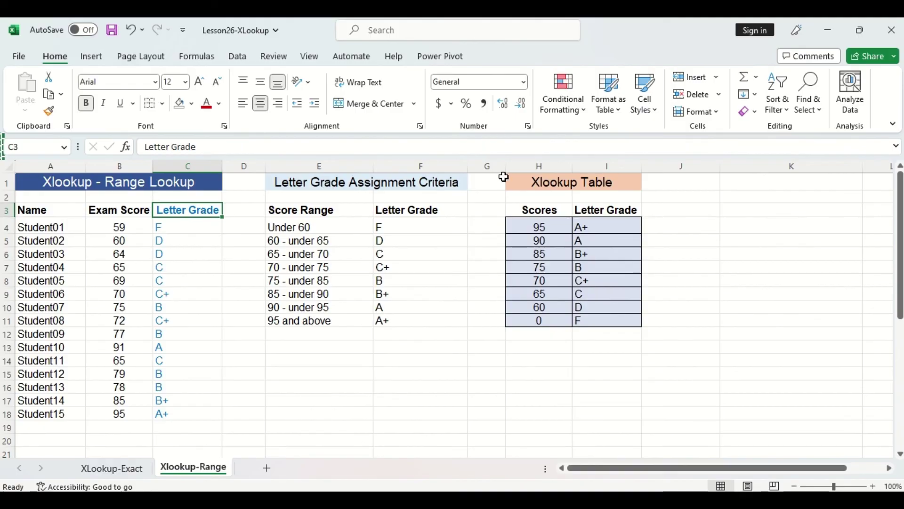
- Sort the Xlookup Table data in H4:I11 by score from smallest to largest
drag(537, 225, 630, 320)
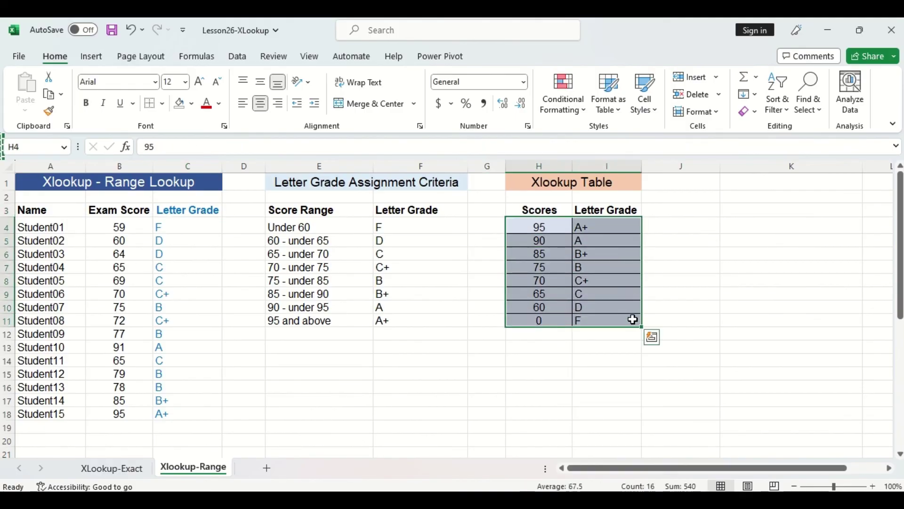
click(778, 106)
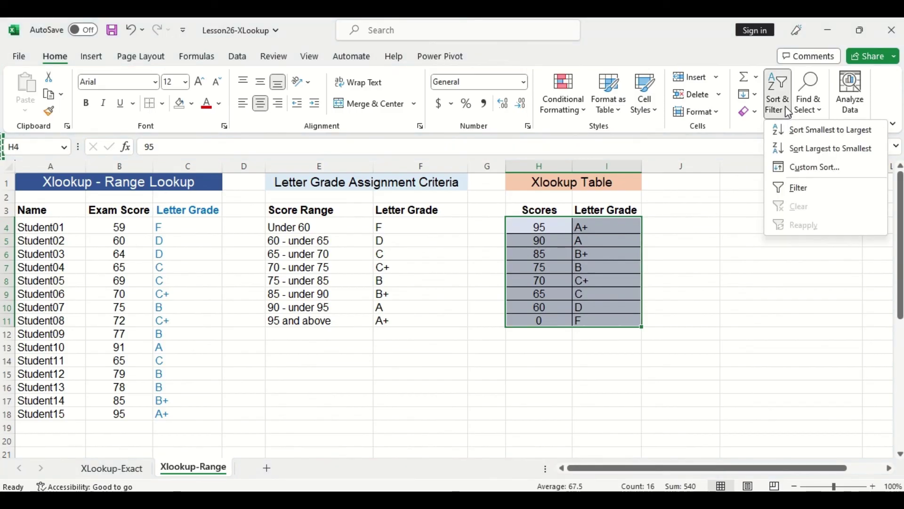
click(814, 138)
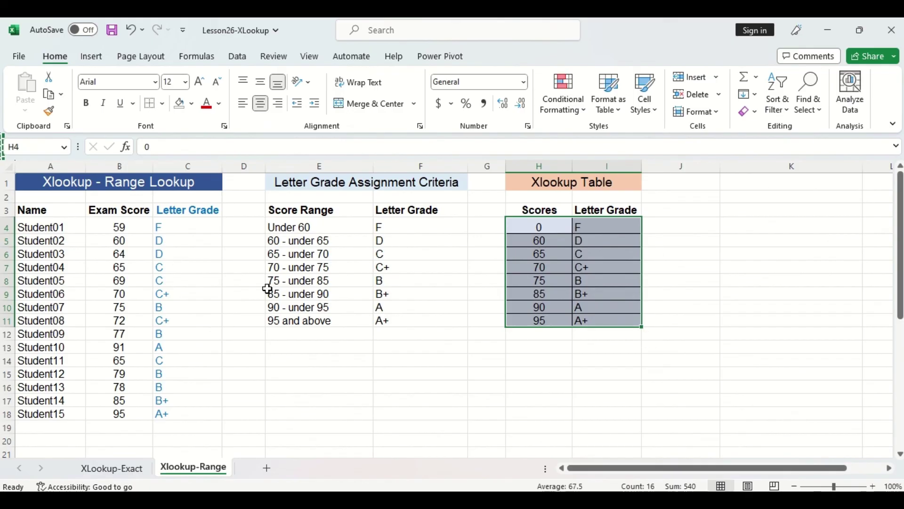
click(213, 216)
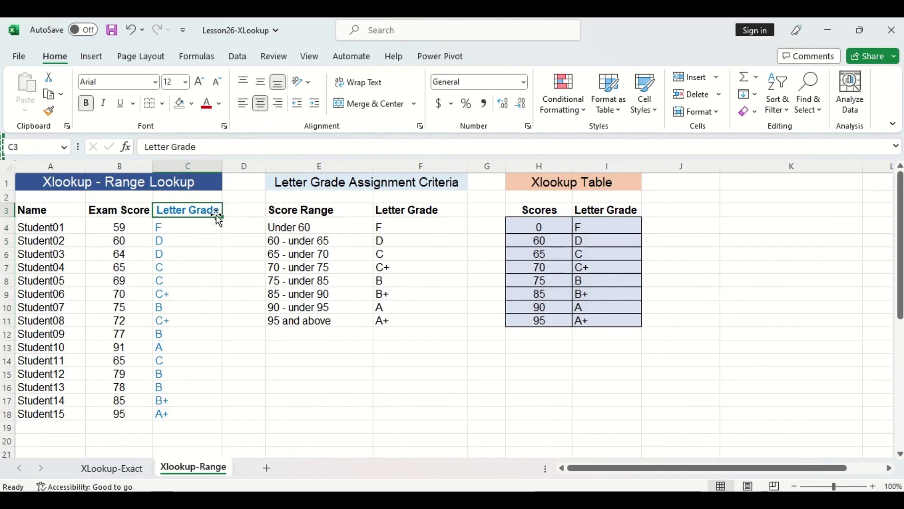